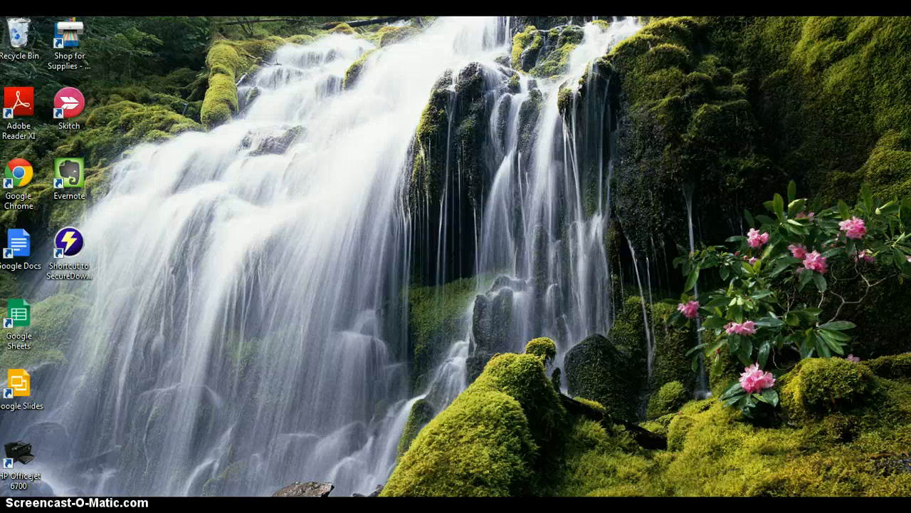
Launch Google Chrome and open Google Drive from the Google apps.
double_click(21, 199)
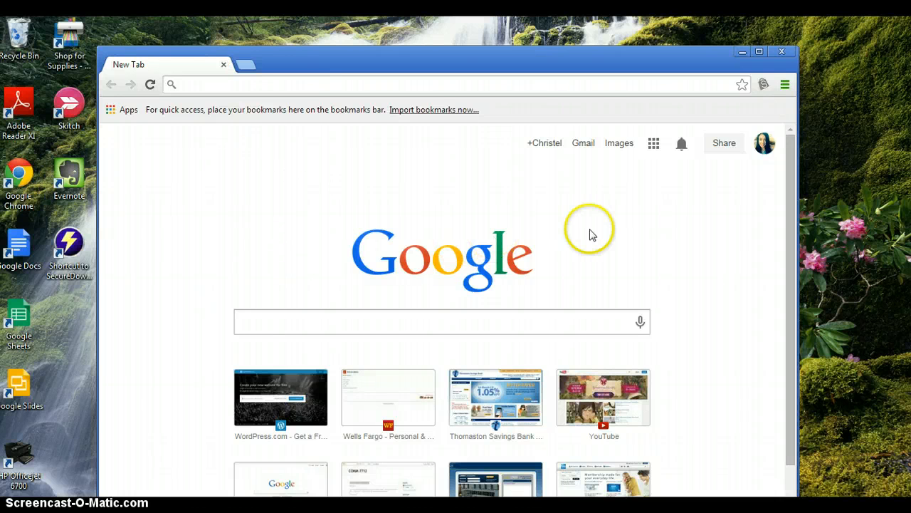
left_click(655, 146)
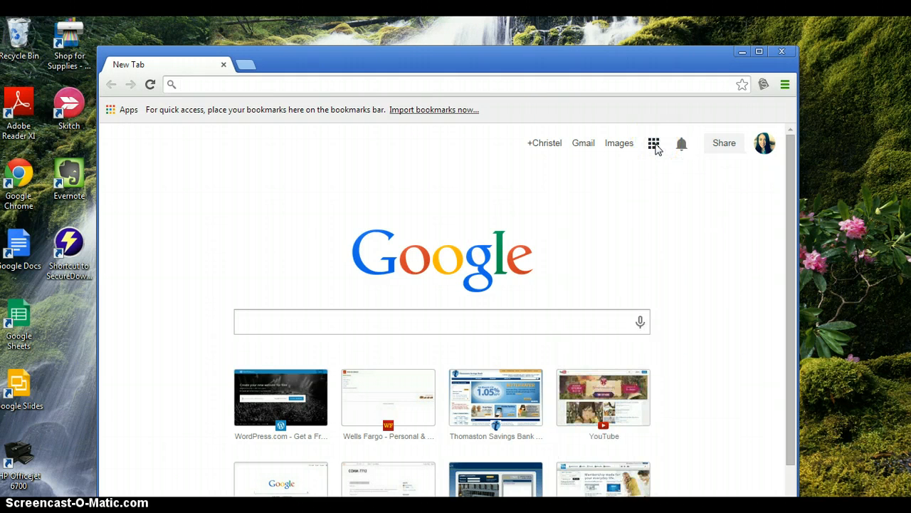
left_click(655, 146)
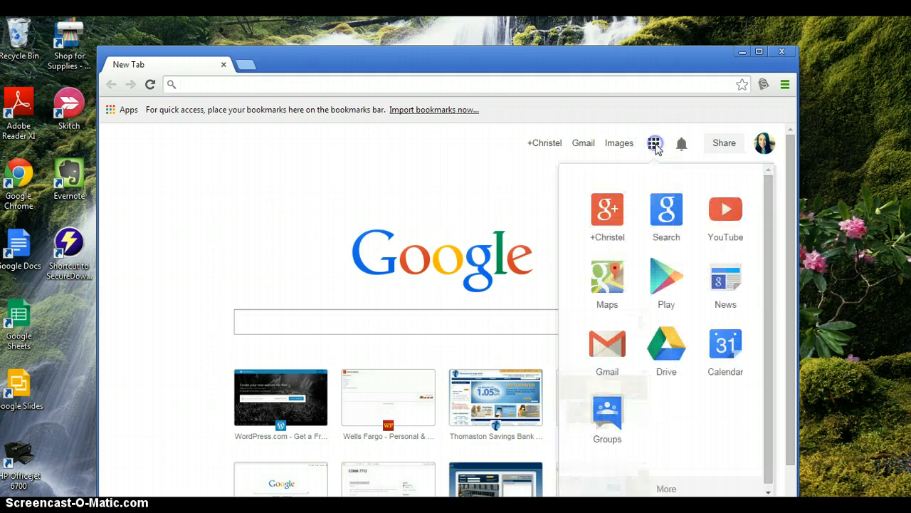
left_click(668, 352)
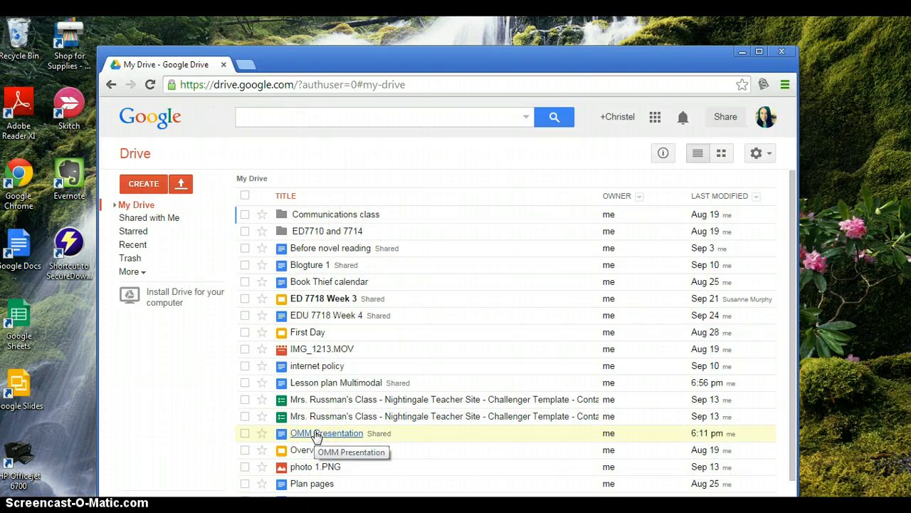
Create a new presentation in Drive using the Simple Light theme.
left_click(146, 185)
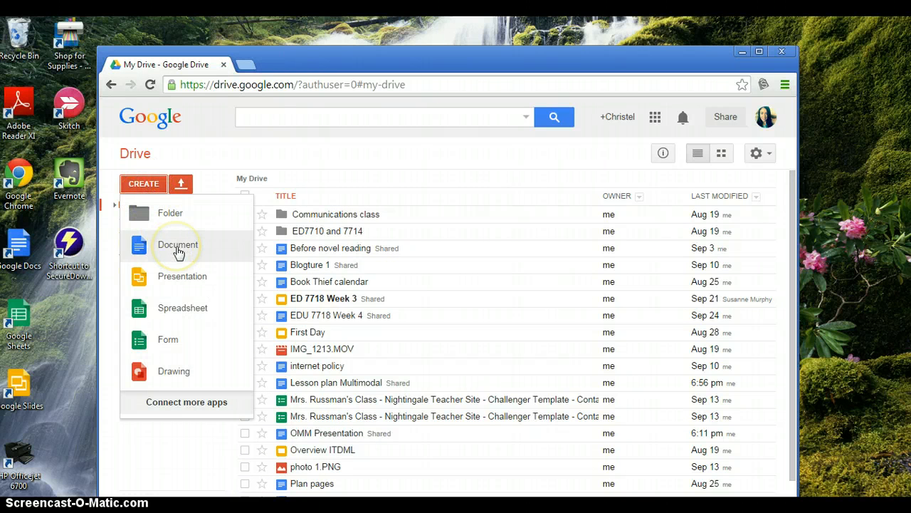
left_click(182, 277)
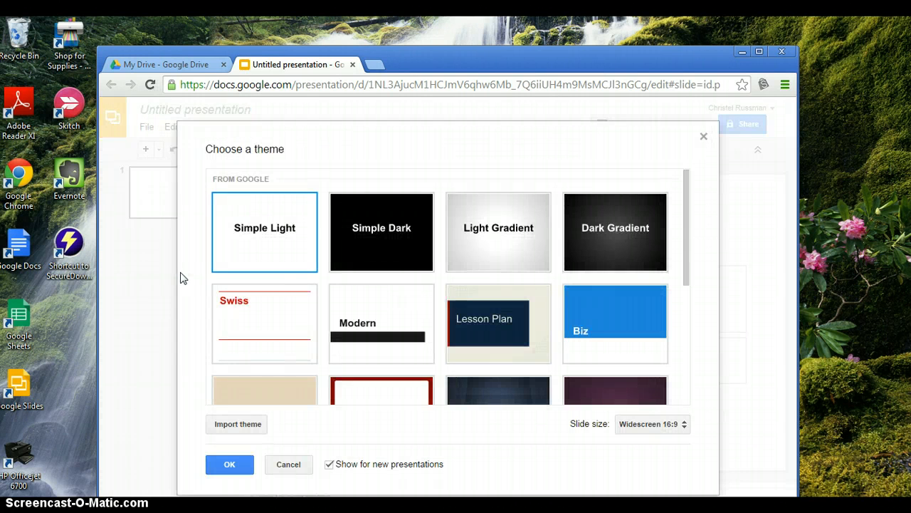
left_click(261, 242)
left_click(261, 241)
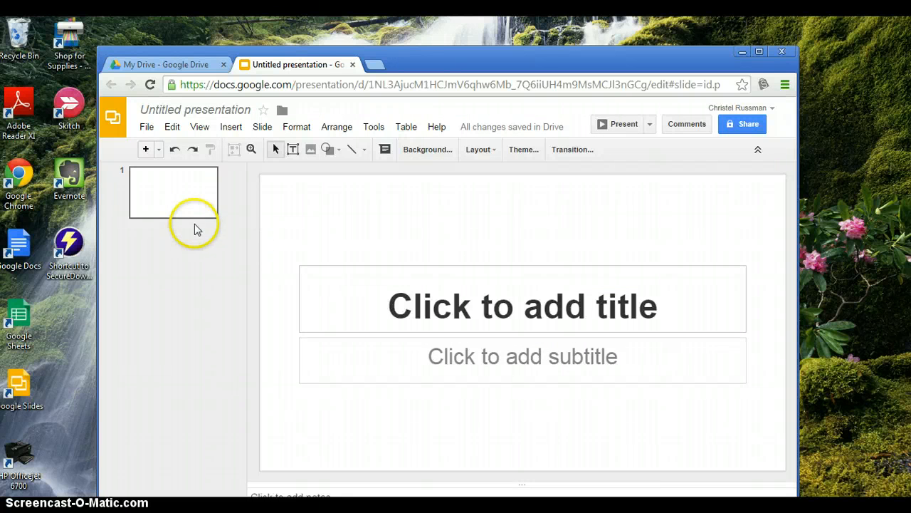
Rename the untitled presentation as Theme.
left_click(212, 113)
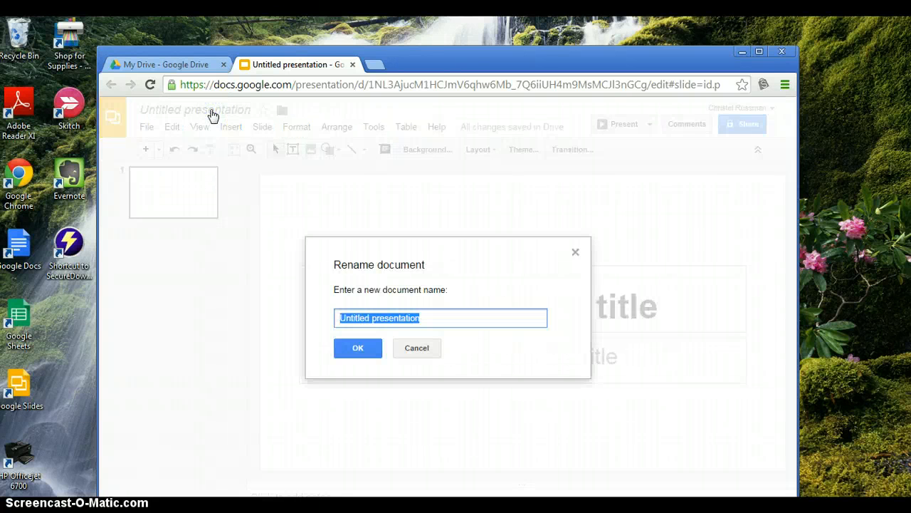
type("TH")
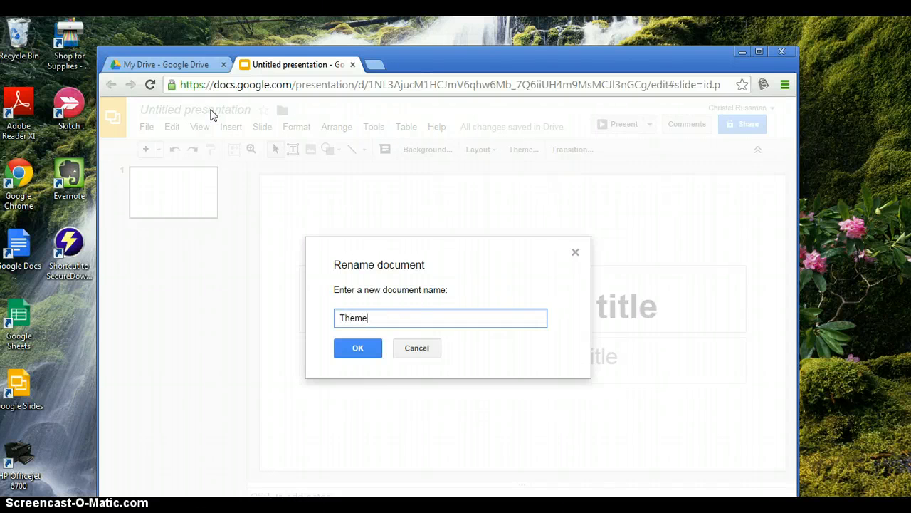
left_click(370, 354)
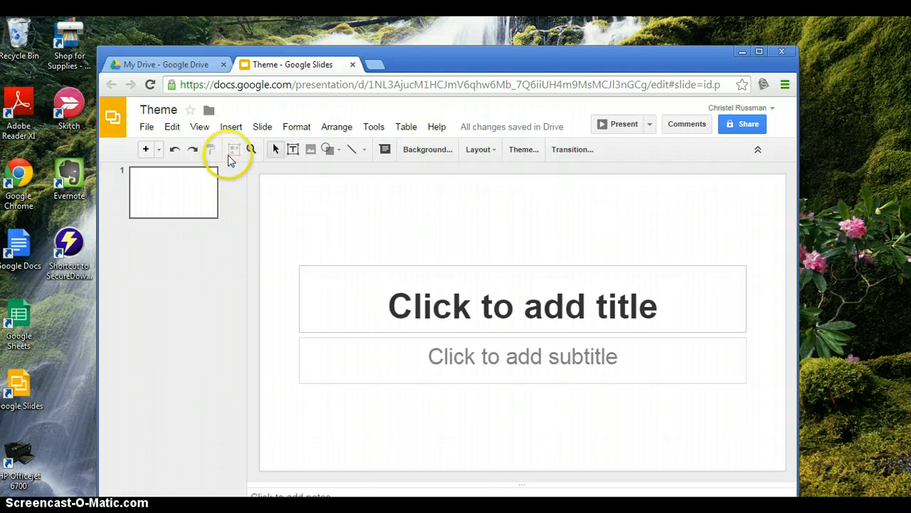
Add two new slides after the title slide.
left_click(261, 127)
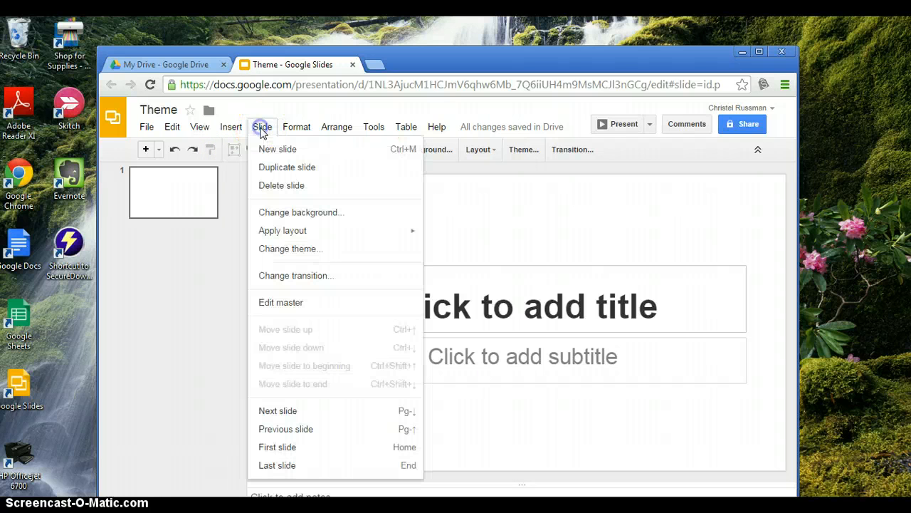
left_click(274, 149)
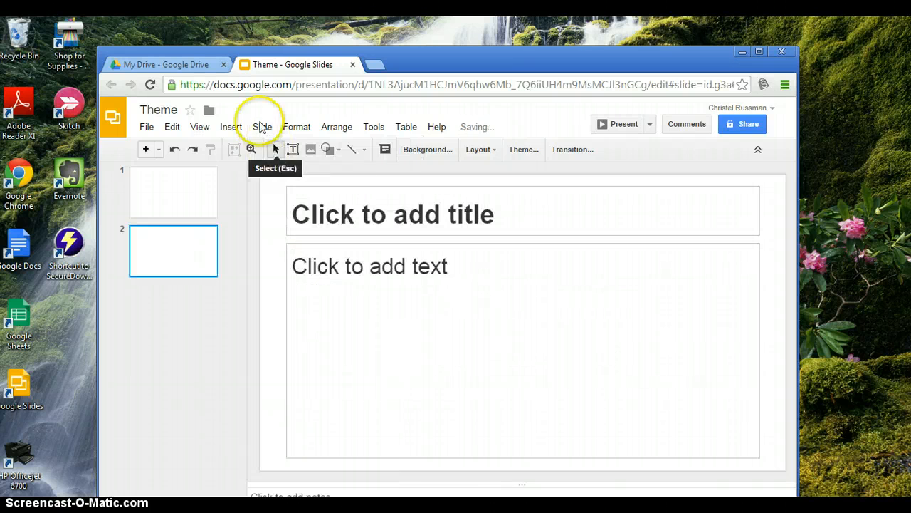
left_click(262, 128)
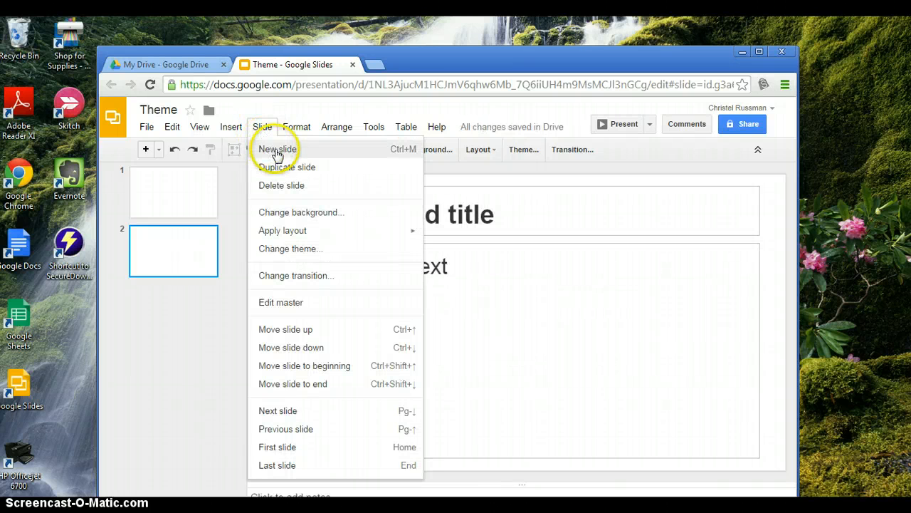
left_click(276, 152)
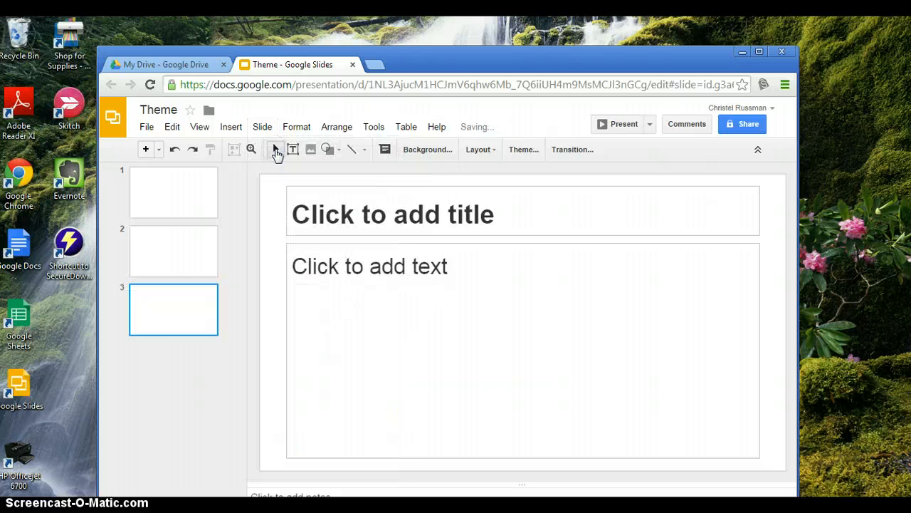
Enter "Theme" as the first slide's title and the teacher's abbreviated name as its subtitle.
left_click(172, 195)
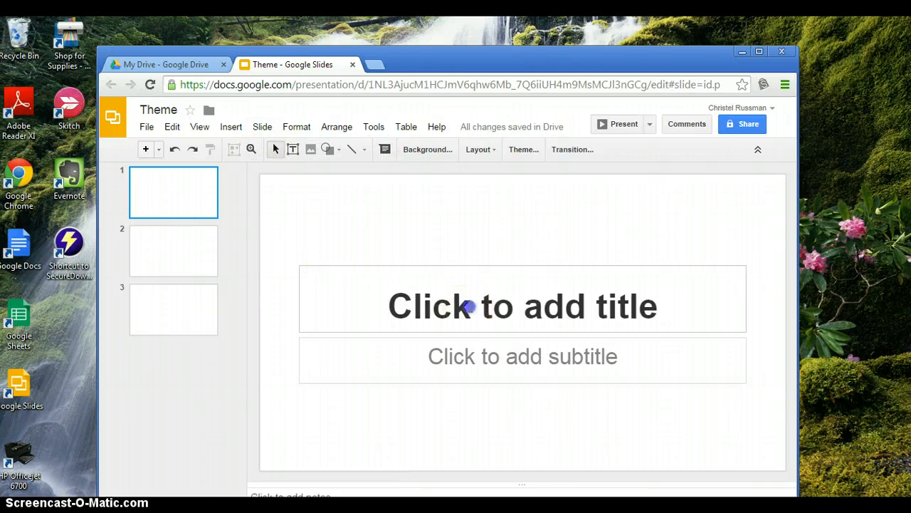
left_click(470, 306)
type("Theme")
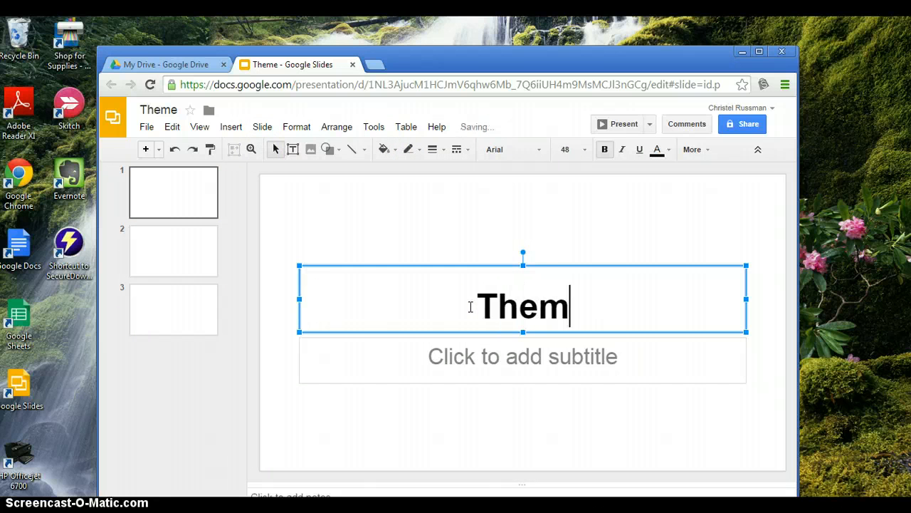
left_click(525, 362)
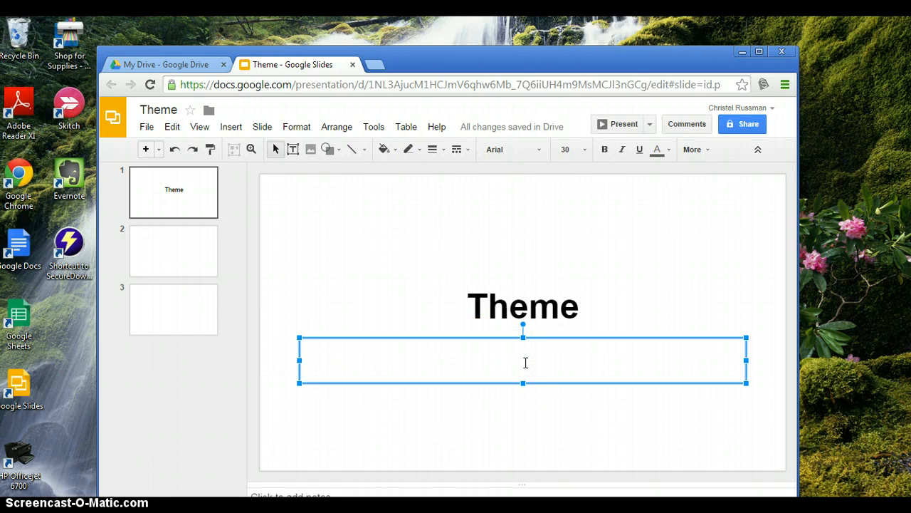
type("Mrs.")
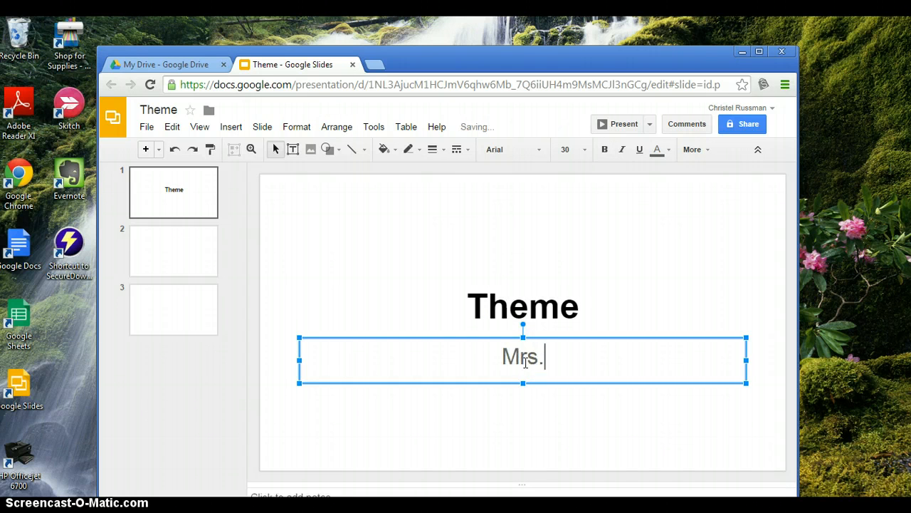
type(" R.")
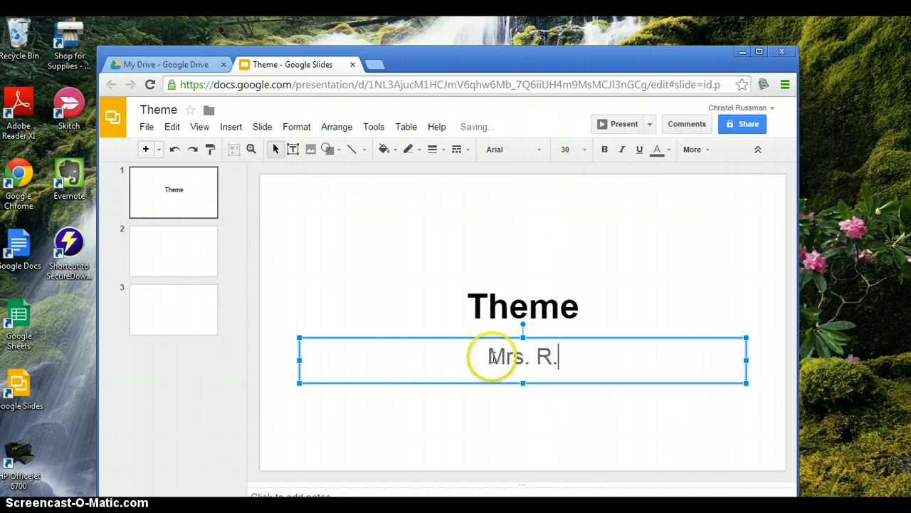
Select the second slide, and search Google Images for "lion and prey" in a new browser tab.
left_click(181, 254)
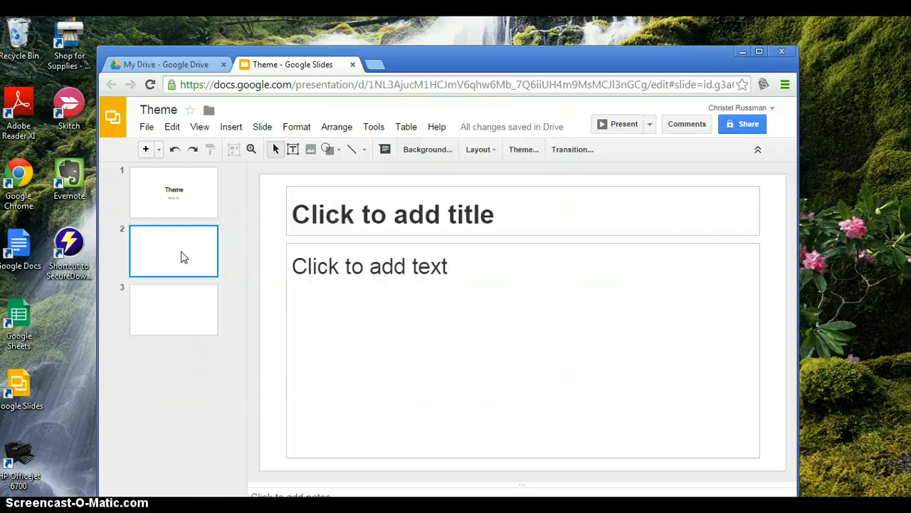
left_click(375, 65)
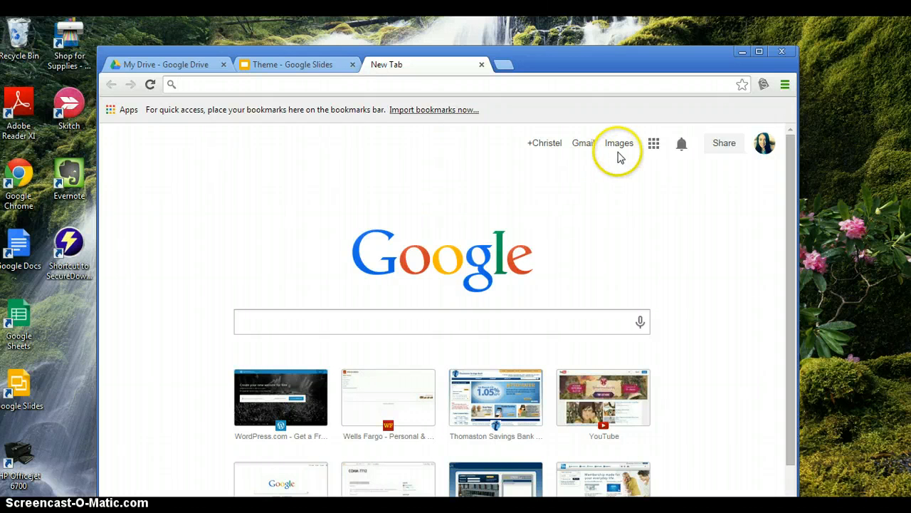
left_click(619, 145)
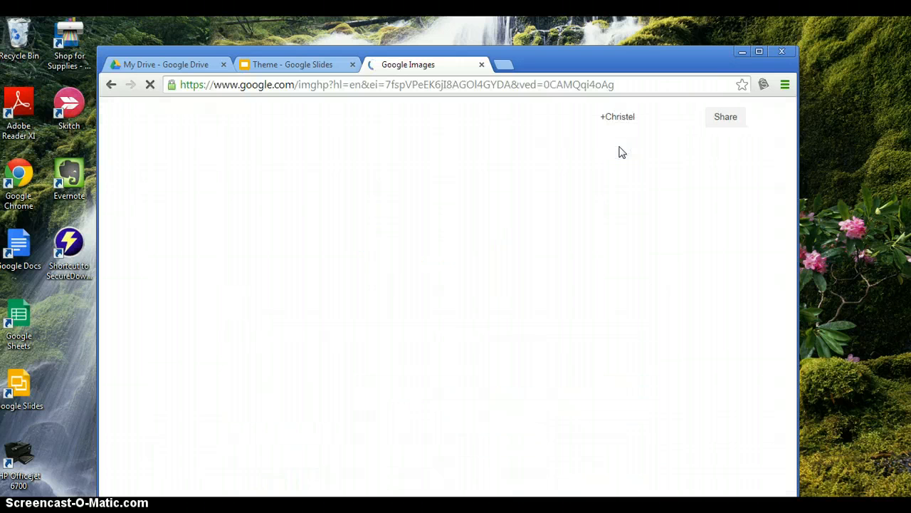
left_click(488, 311)
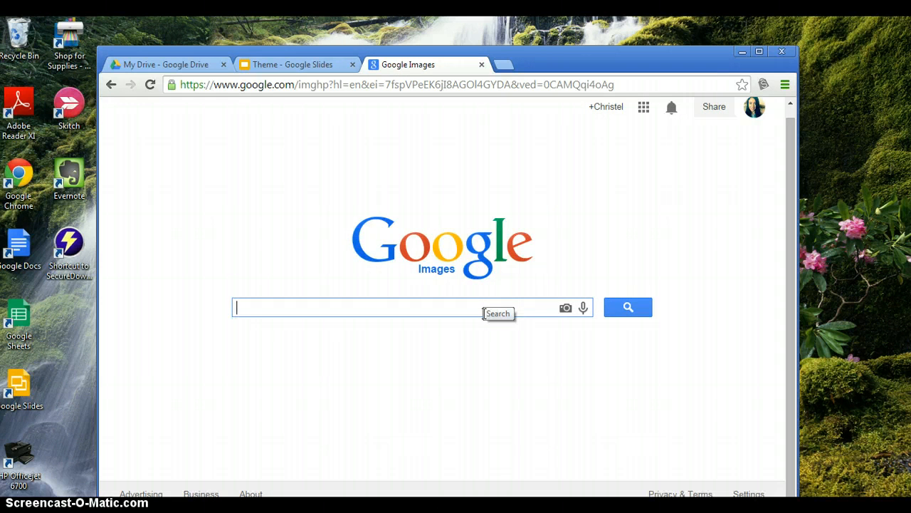
type("lio")
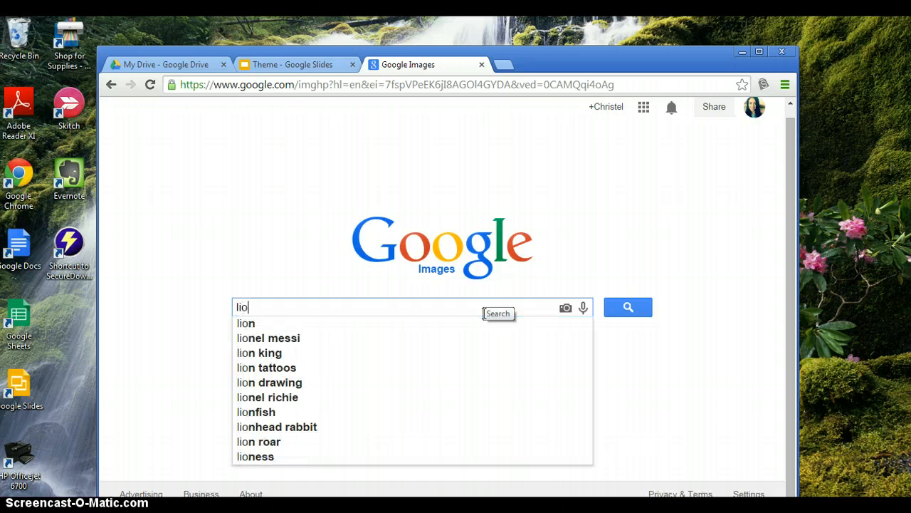
type("n and prey")
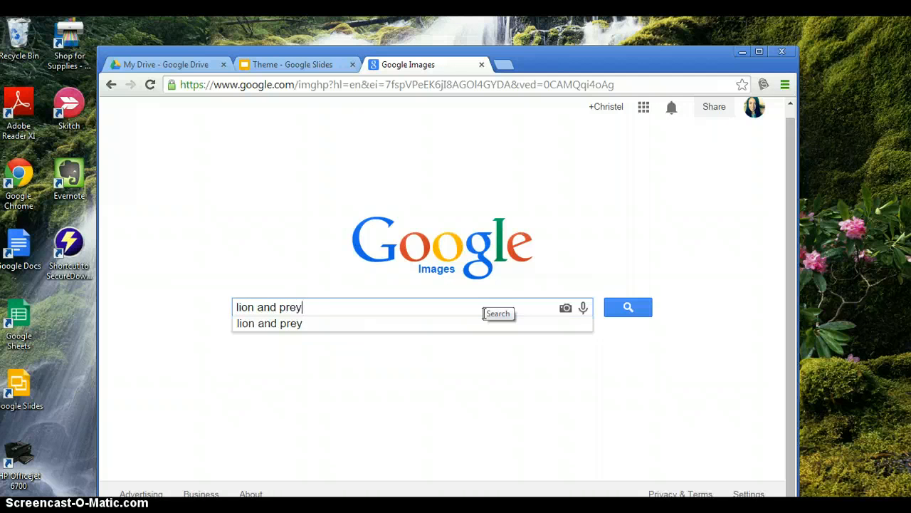
key("Return")
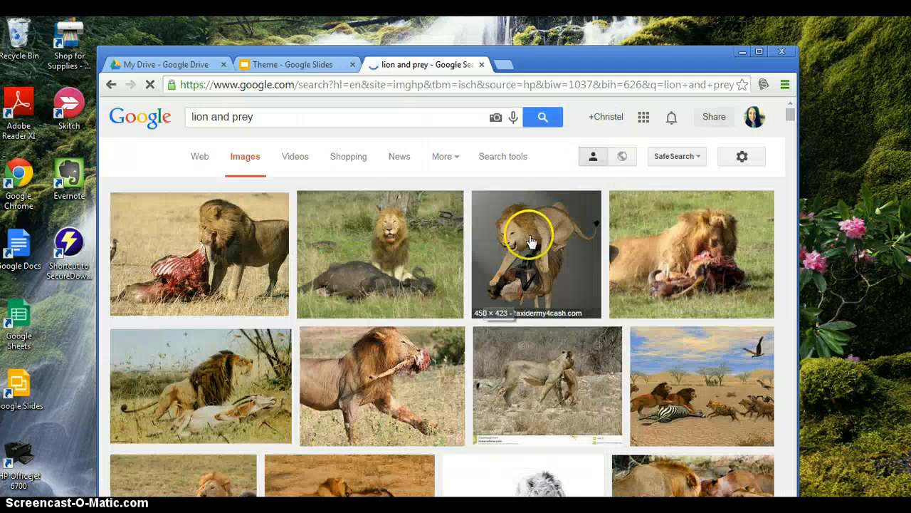
Filter the image results by usage rights to those labeled for reuse.
left_click(516, 162)
scroll(427, 189, "down", 1)
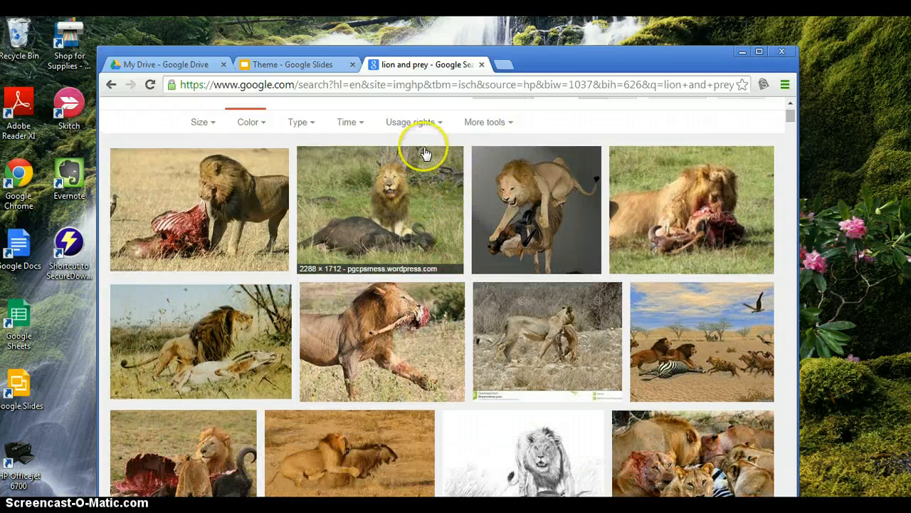
left_click(419, 122)
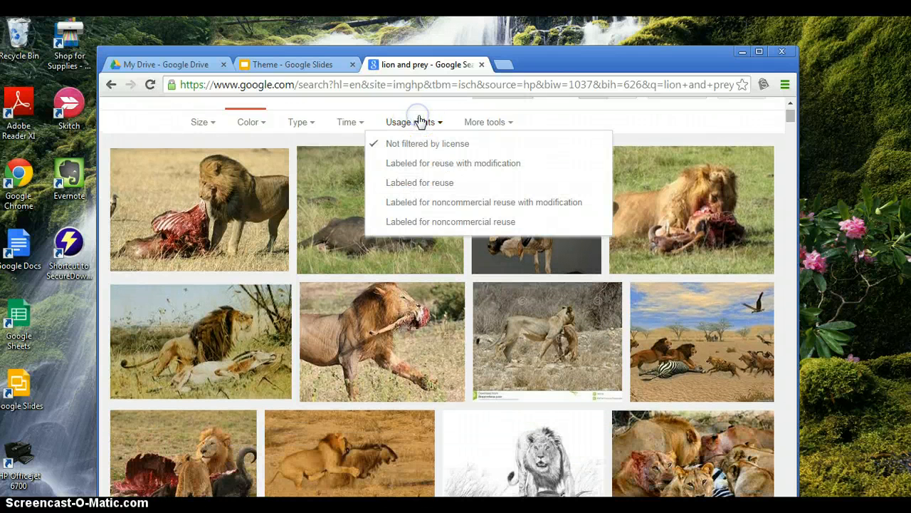
left_click(433, 183)
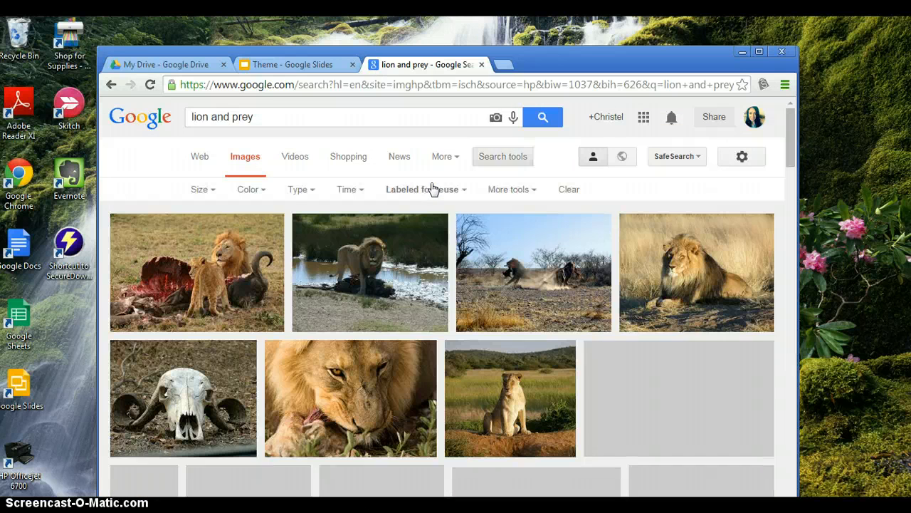
Copy the image of the lion standing over prey by the water, paste it onto slide 2 and move it into the body text area.
right_click(371, 288)
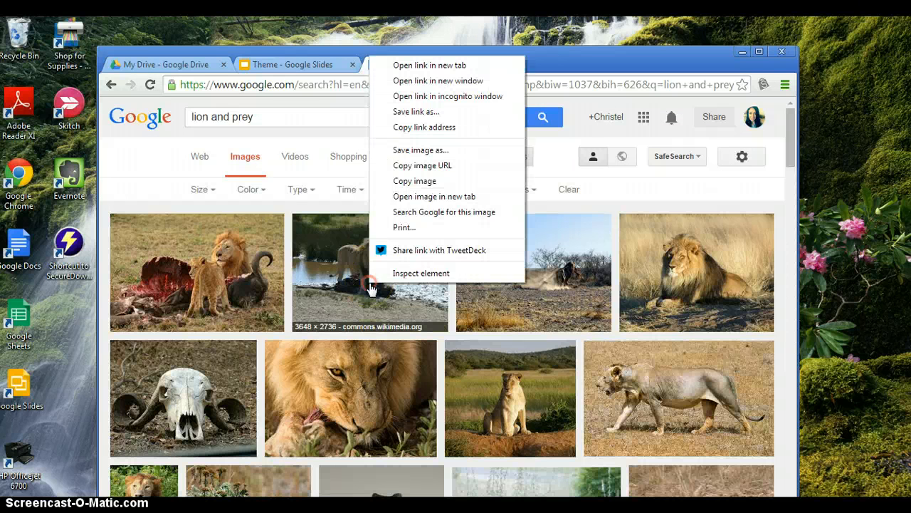
left_click(409, 182)
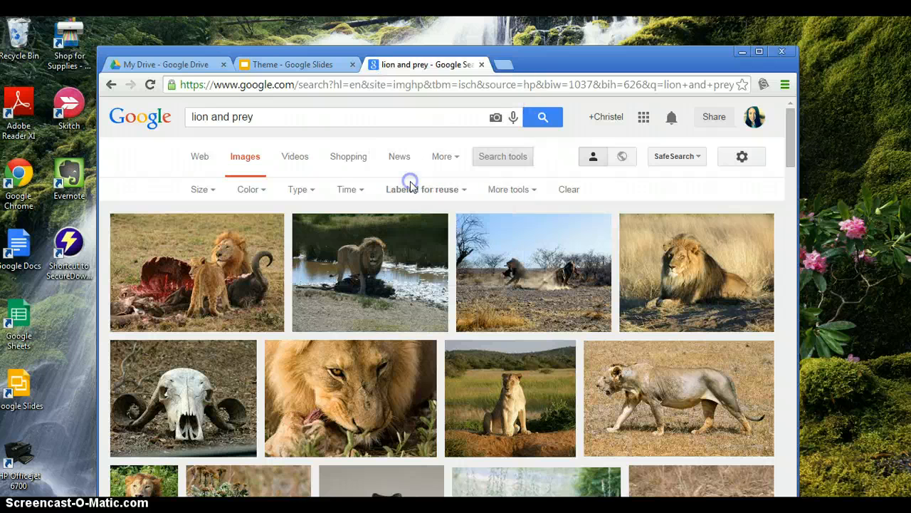
left_click(327, 65)
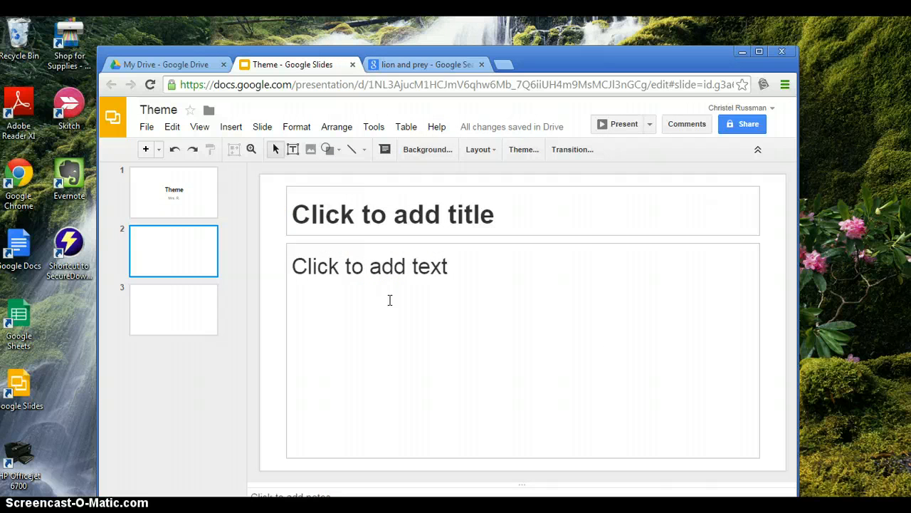
right_click(399, 273)
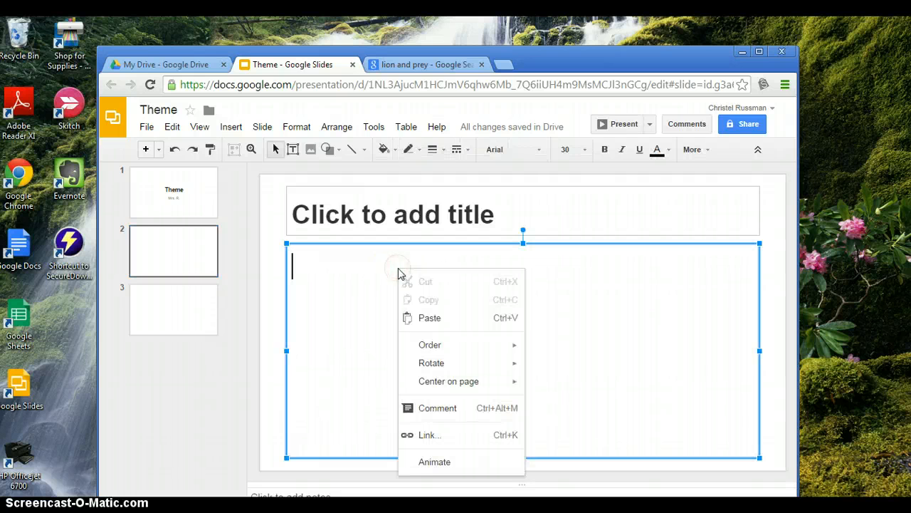
left_click(435, 318)
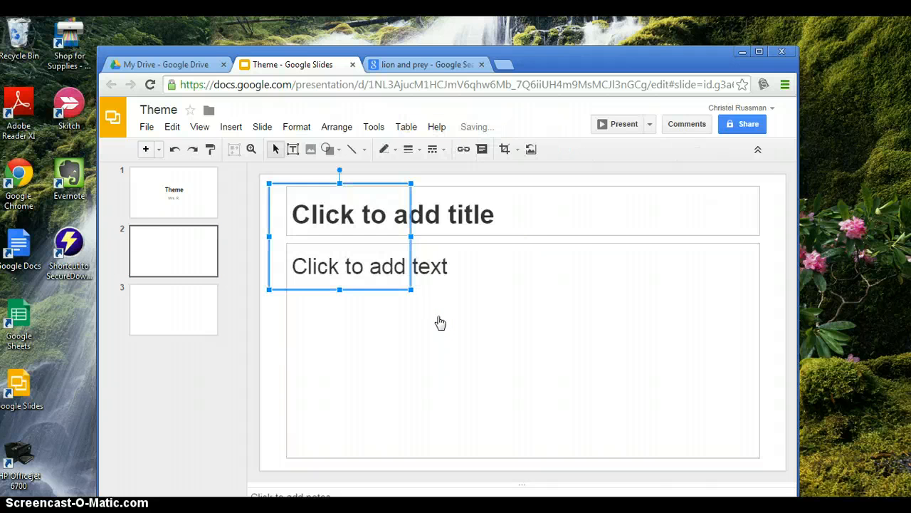
left_click_drag(324, 214, 432, 300)
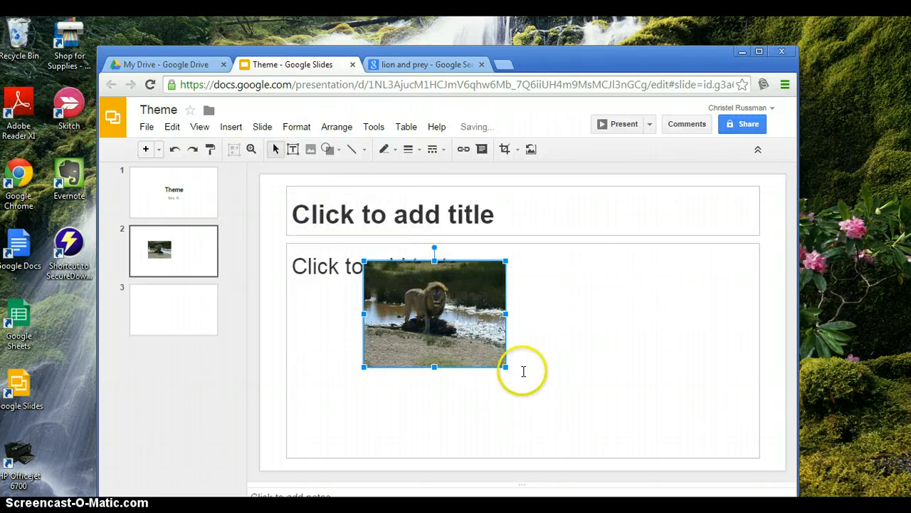
Enlarge the lion image on slide 2 and position it at the left side of the body area, leaving space beside it.
left_click_drag(504, 365, 600, 399)
left_click_drag(480, 339, 412, 325)
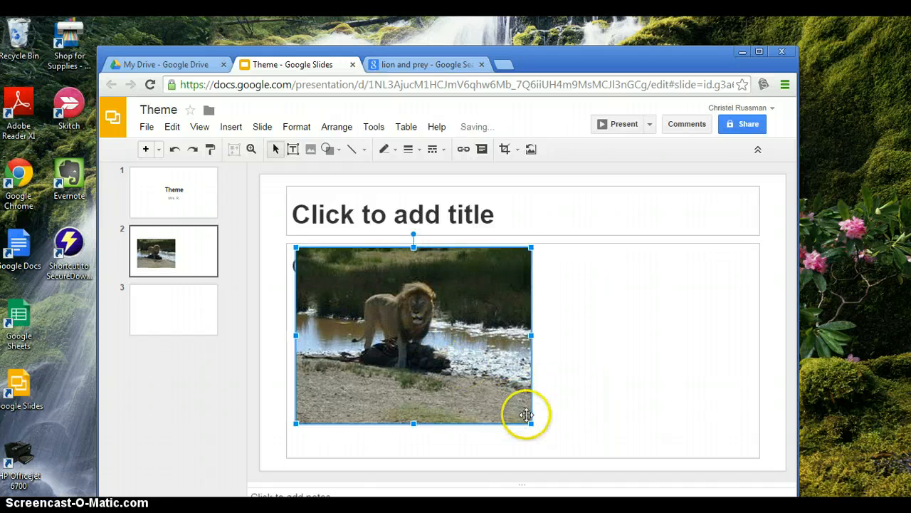
left_click_drag(537, 429, 548, 438)
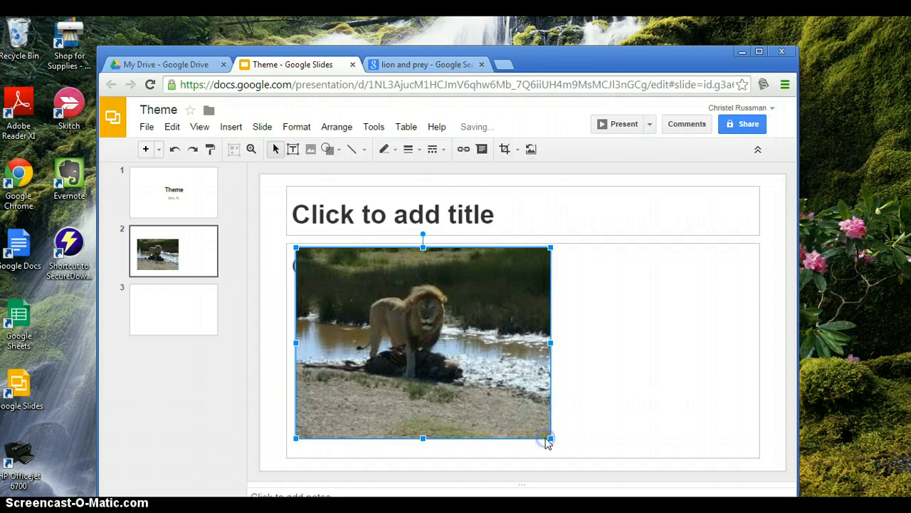
left_click(455, 207)
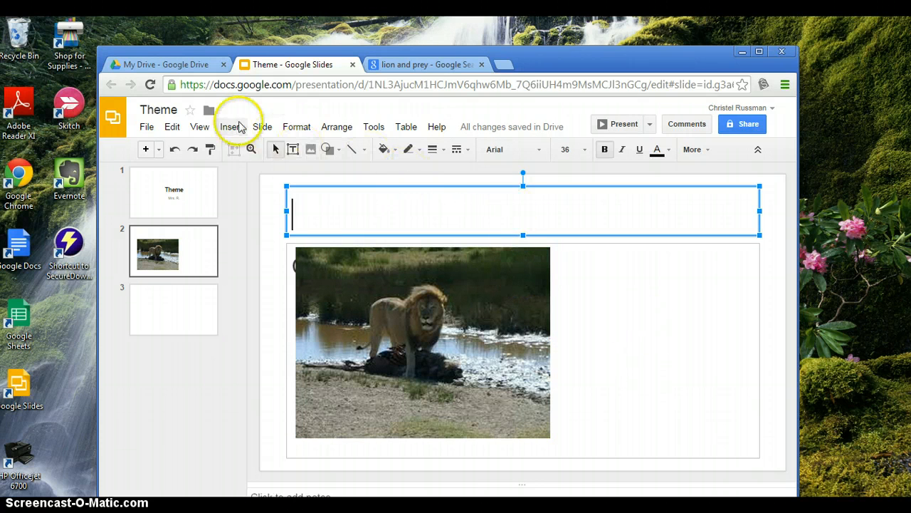
Insert an empty text box to the right of the lion image and extend its height downward.
left_click(292, 150)
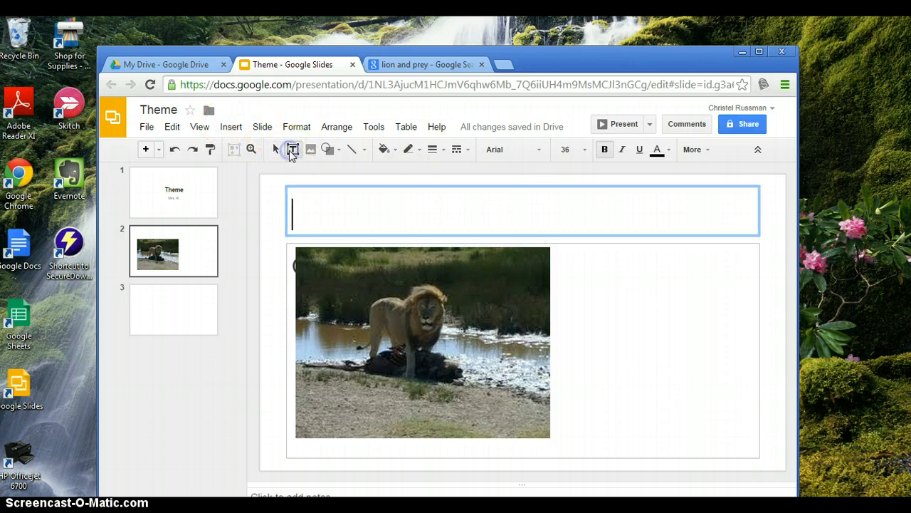
left_click(630, 316)
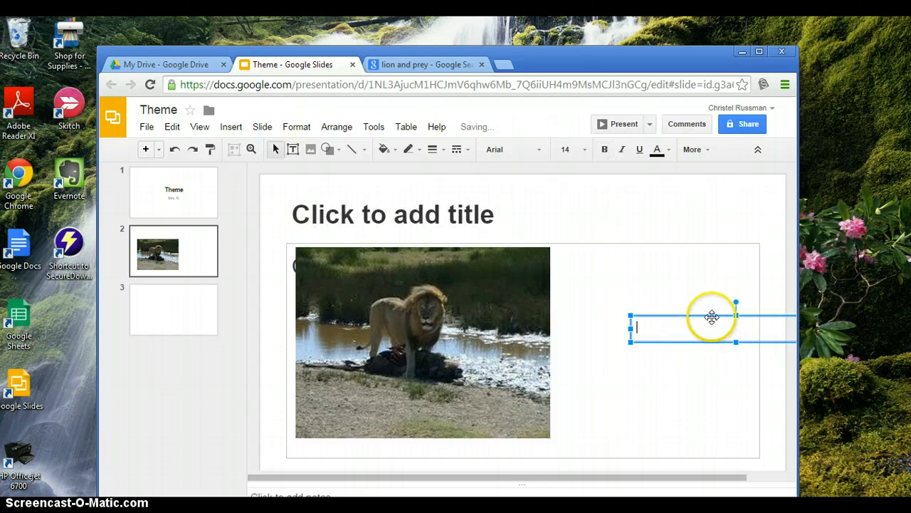
left_click_drag(700, 319, 650, 292)
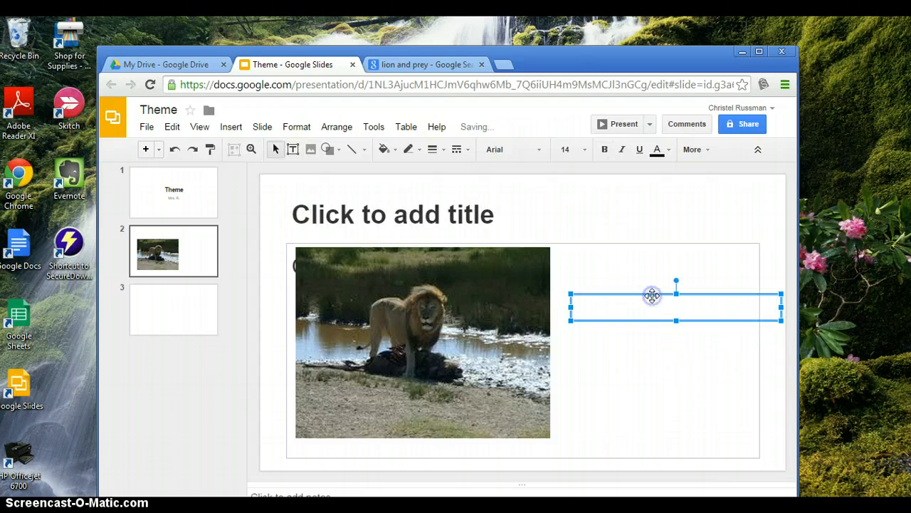
left_click(684, 329)
left_click_drag(677, 320, 677, 398)
left_click(625, 381)
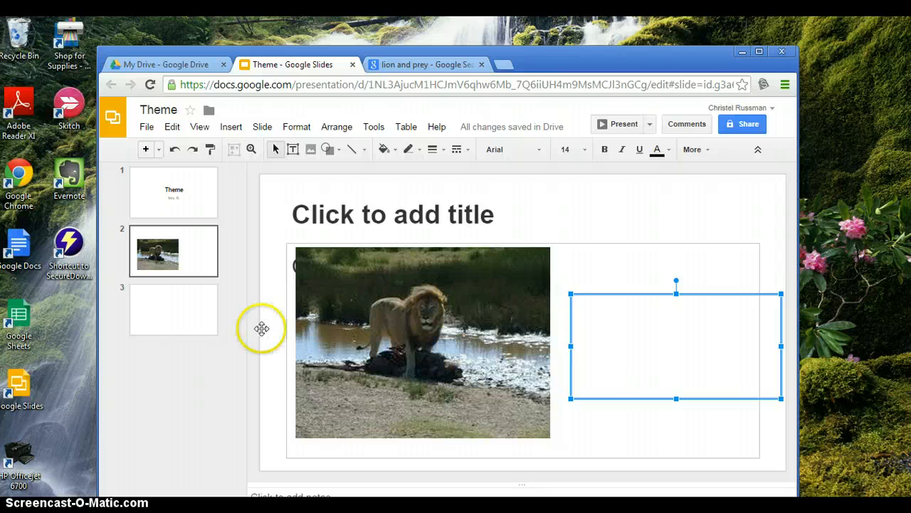
Select slide 3, and search YouTube for "roadrunner and coyote cartoons" in a new browser tab.
left_click(170, 313)
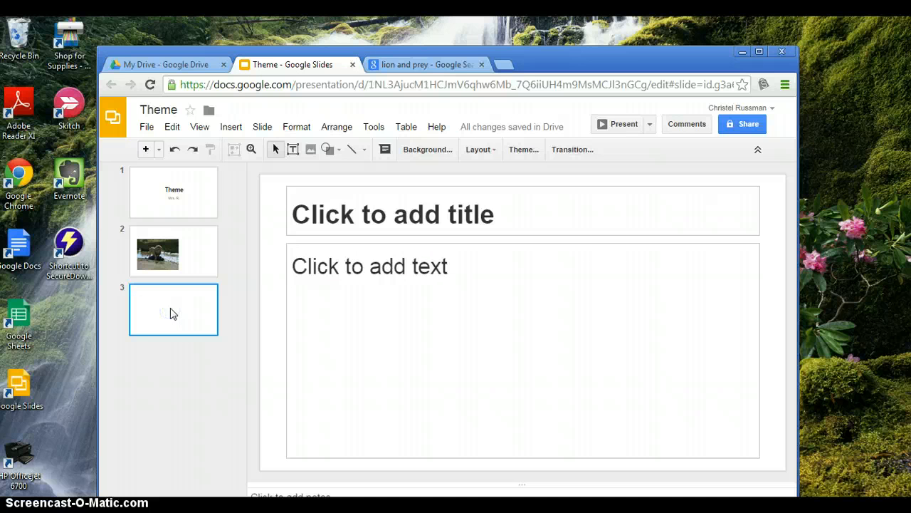
left_click(503, 66)
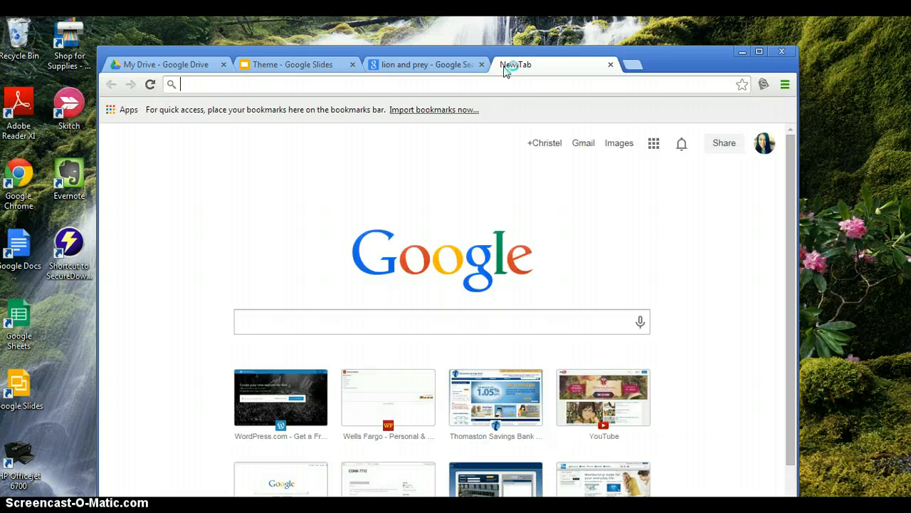
type("yout")
key("Return")
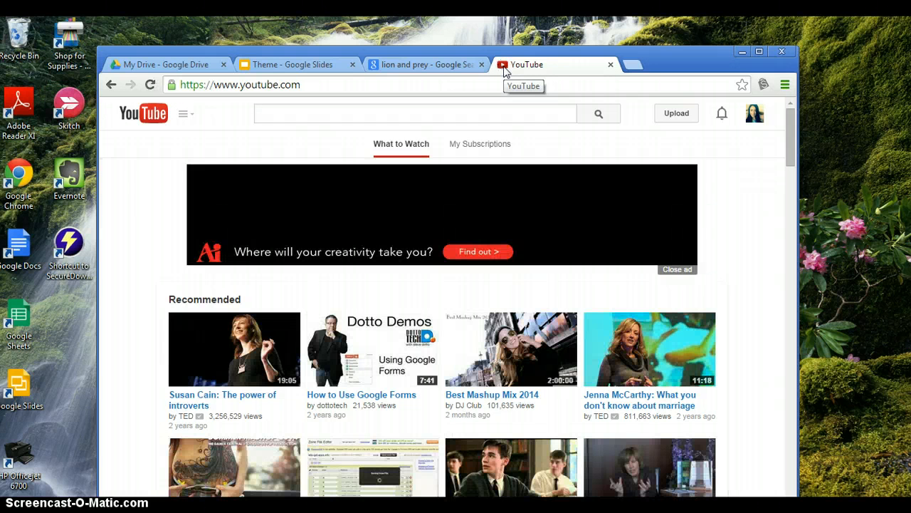
type("roadrunner")
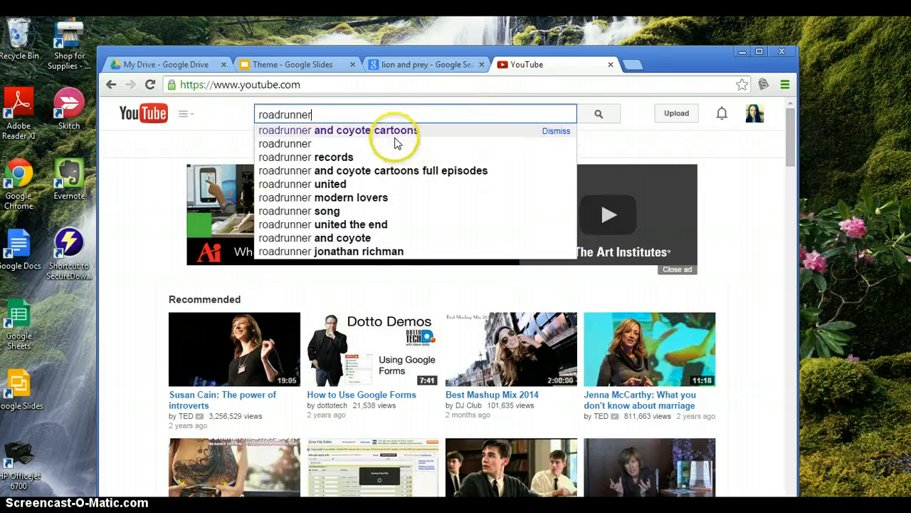
left_click(395, 131)
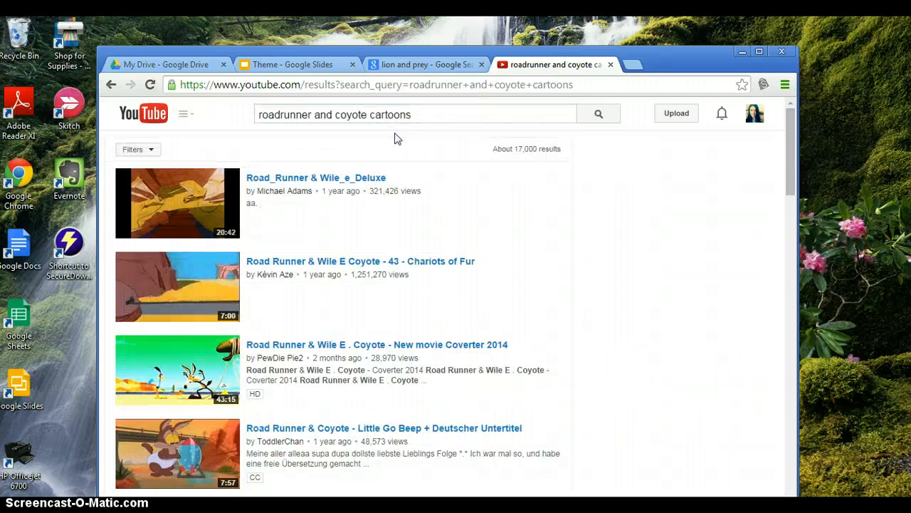
Open the 1:41 "Roadrunner Cartoon" video from the results, copy its web address and pause playback.
left_click_drag(789, 160, 795, 299)
left_click_drag(796, 316, 797, 366)
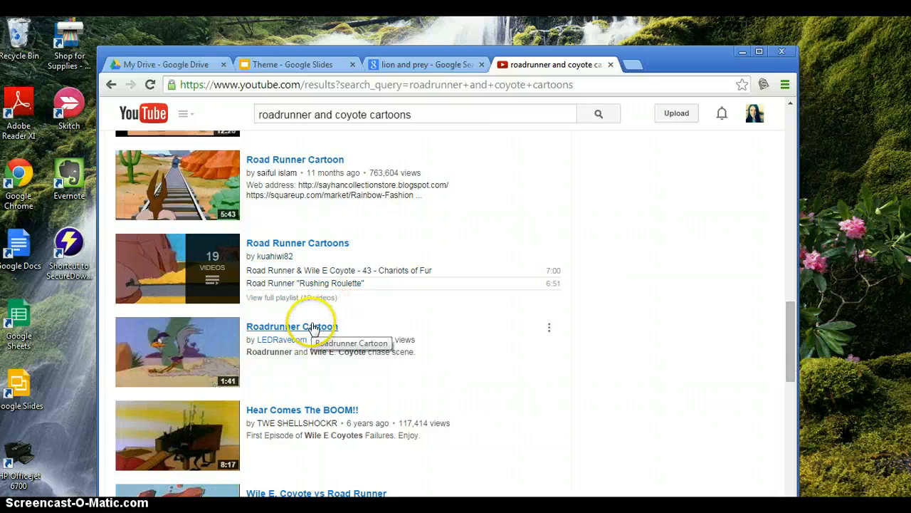
left_click(314, 326)
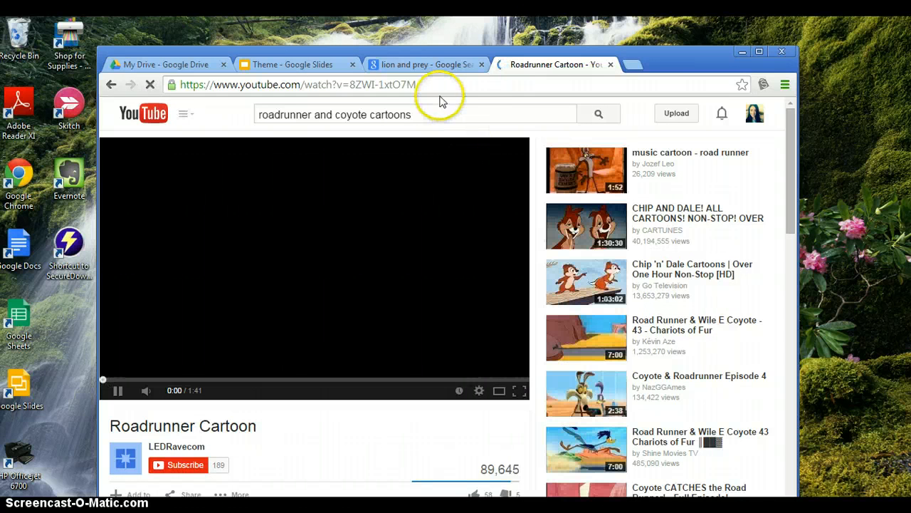
left_click_drag(417, 84, 172, 81)
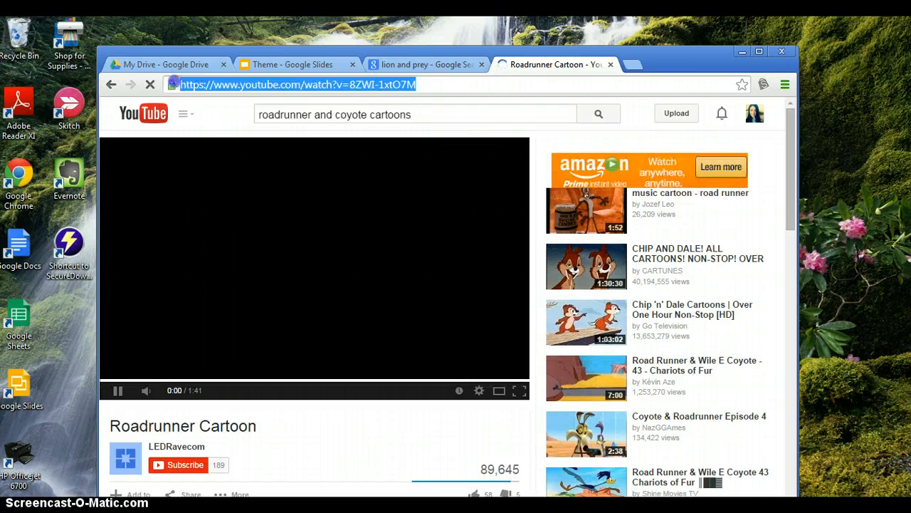
right_click(244, 83)
left_click(270, 132)
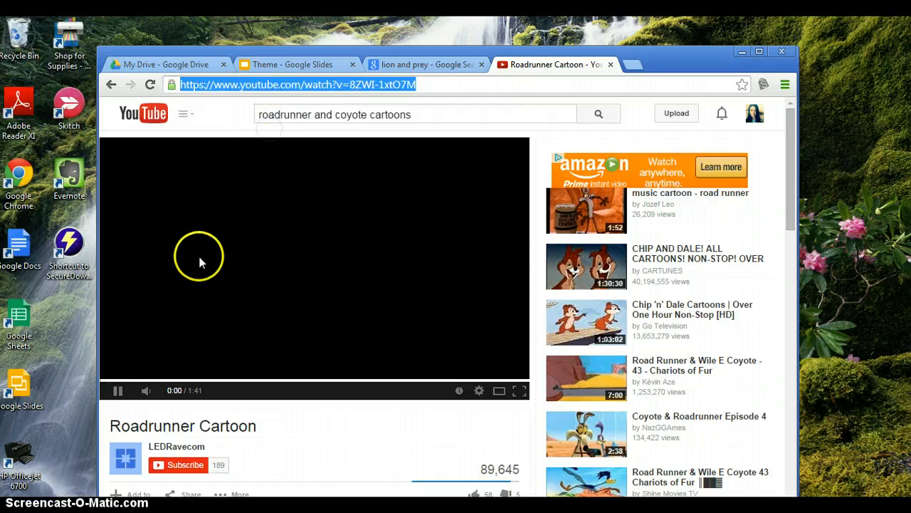
left_click(119, 392)
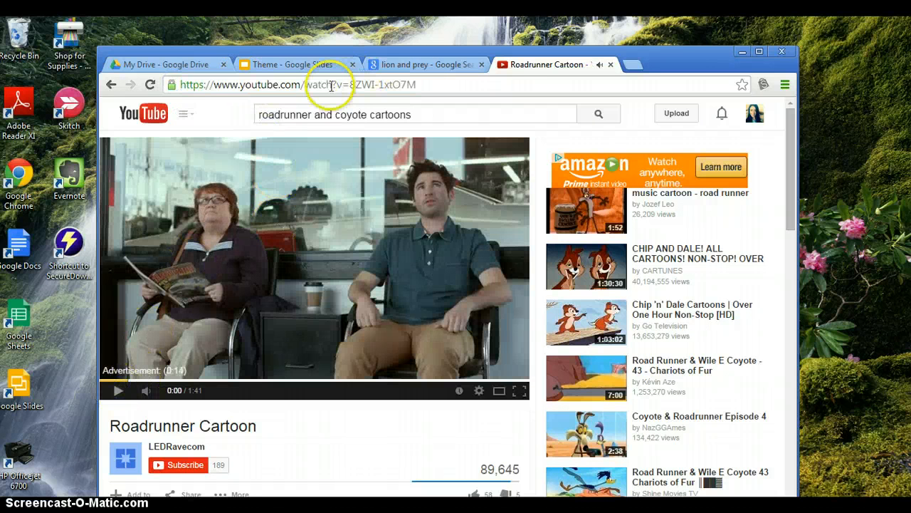
Insert a link with the text "Roadrunner cartoon" and the copied YouTube address in slide 3's body, followed by a new line.
left_click(310, 67)
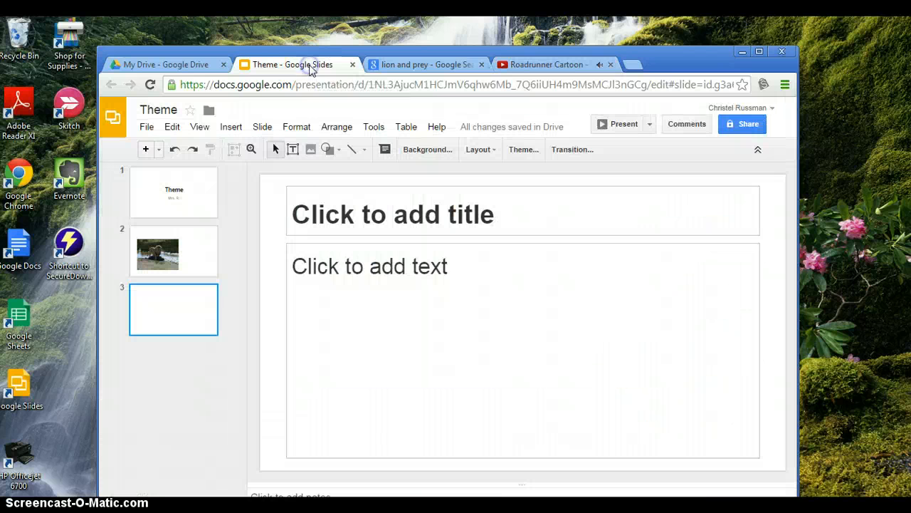
left_click(383, 271)
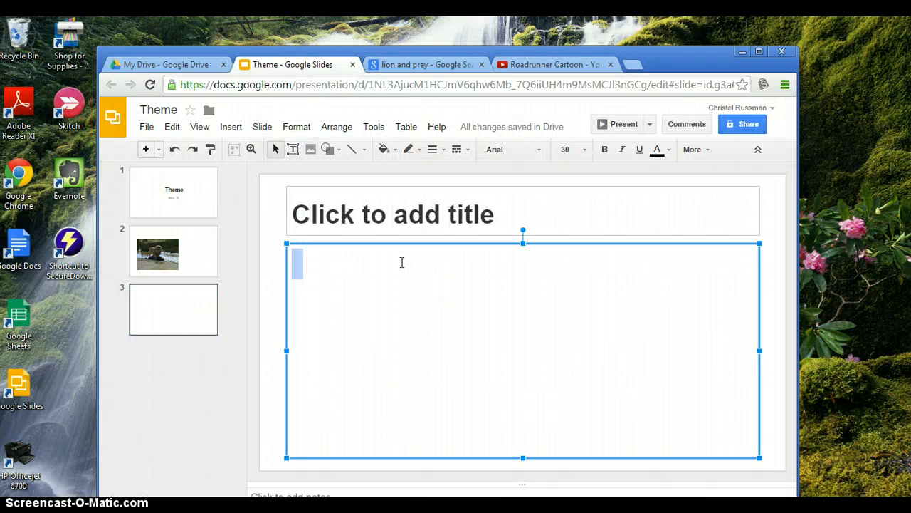
left_click(232, 128)
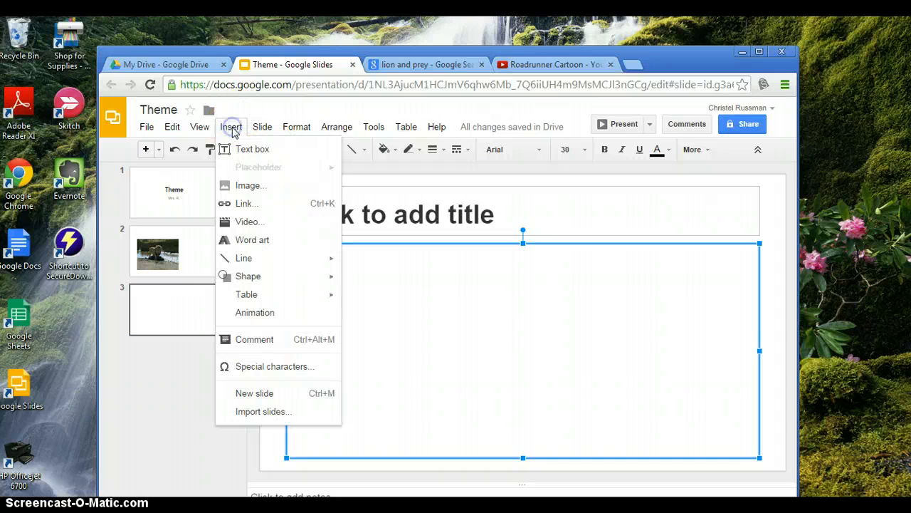
left_click(245, 203)
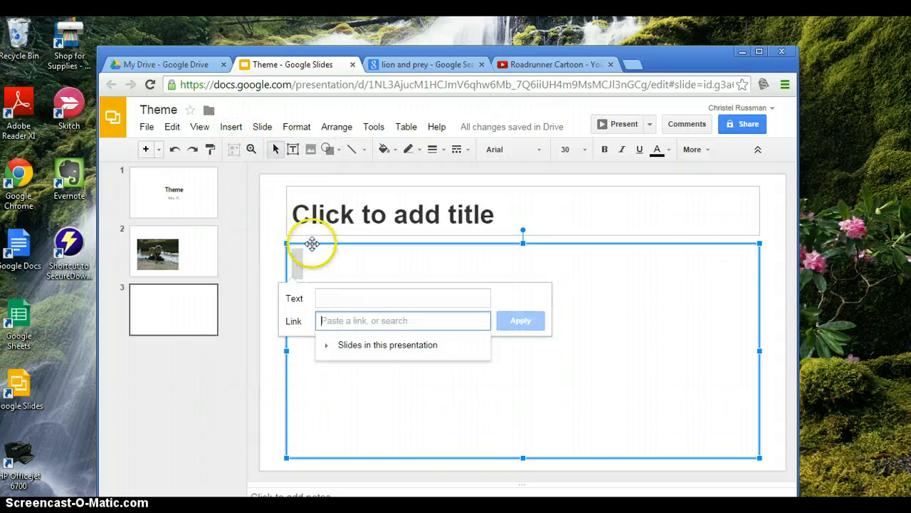
left_click(349, 297)
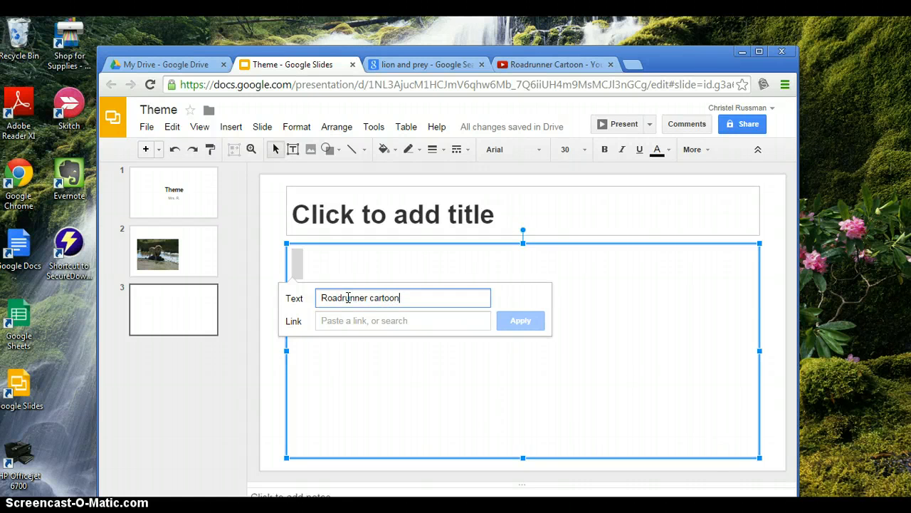
left_click(365, 322)
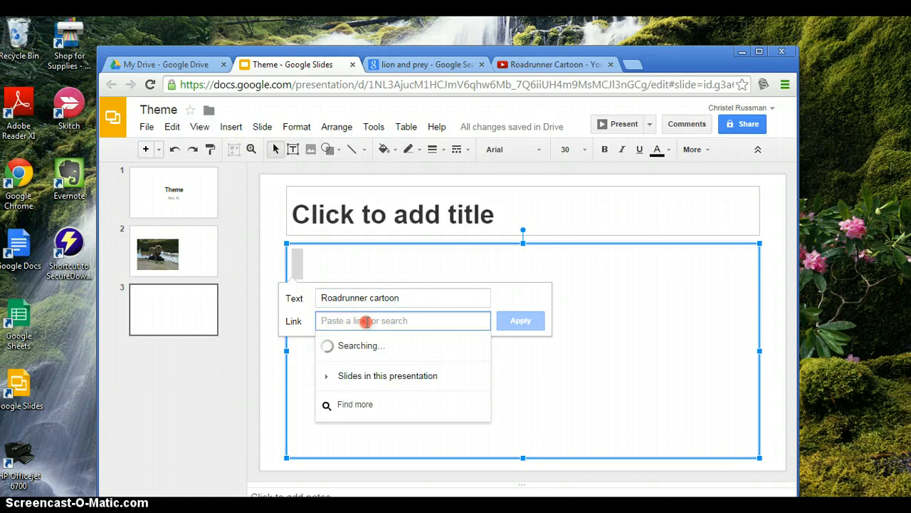
right_click(365, 321)
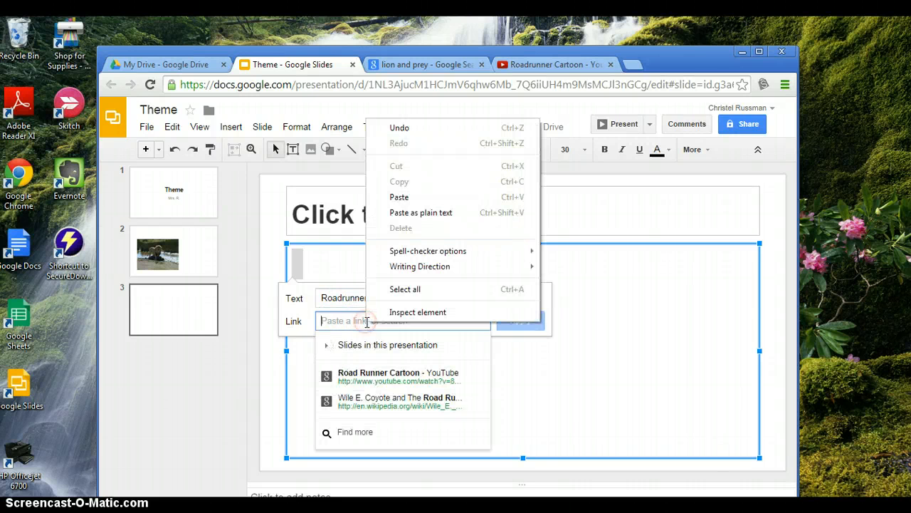
left_click(404, 202)
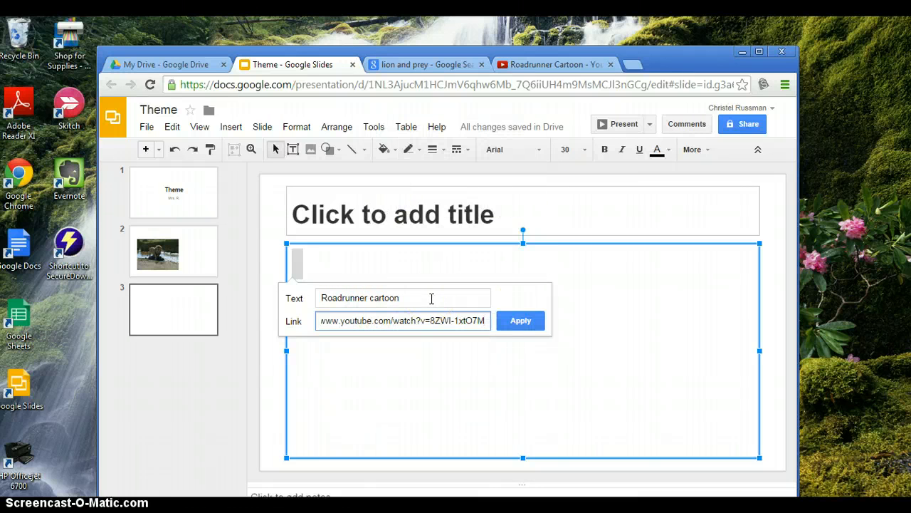
left_click(521, 322)
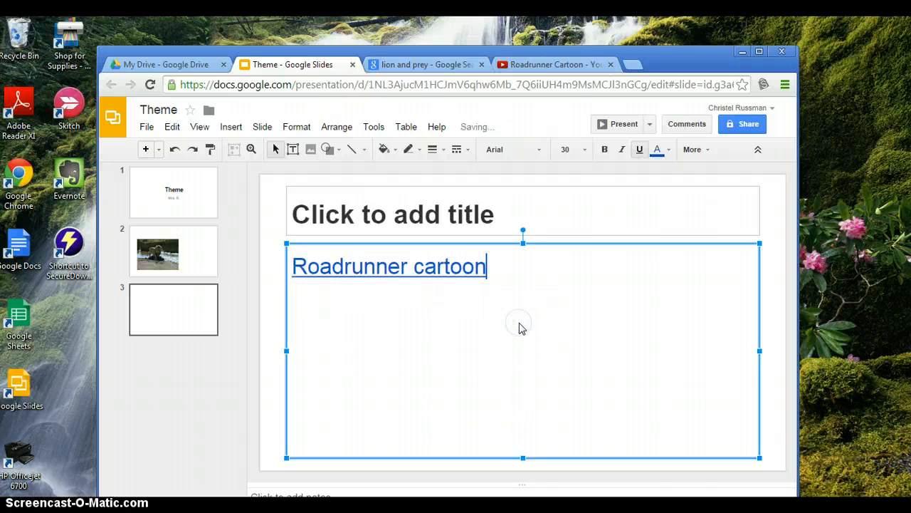
key("Return")
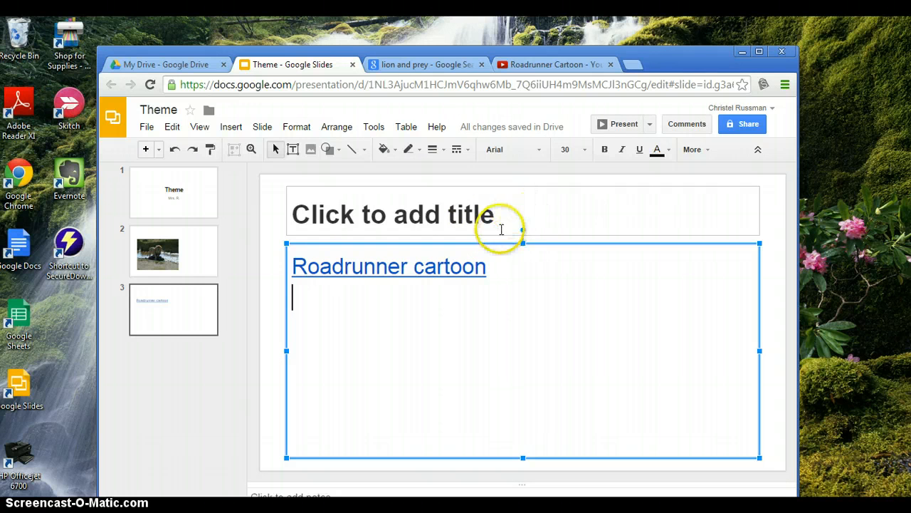
left_click(527, 66)
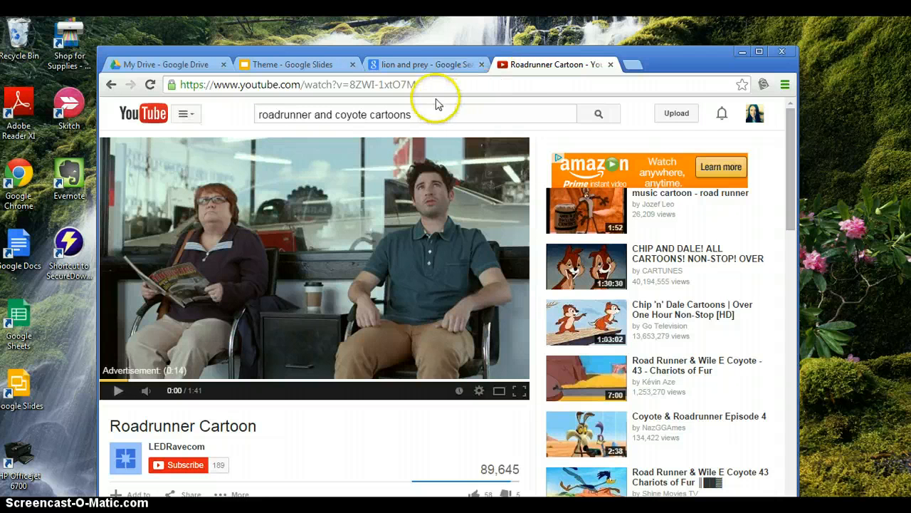
left_click(338, 65)
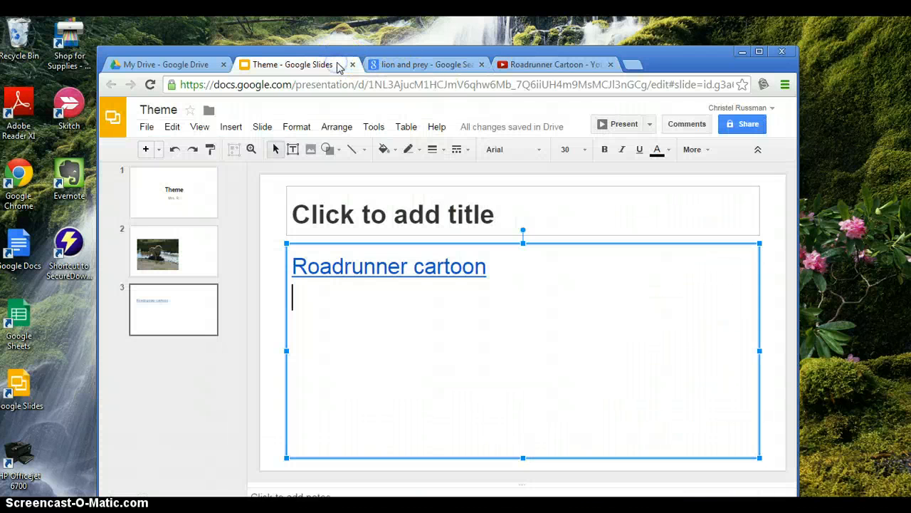
Add a new slide after slide 3, enter "Credit:" as its title and place the text cursor in its body.
left_click(189, 319)
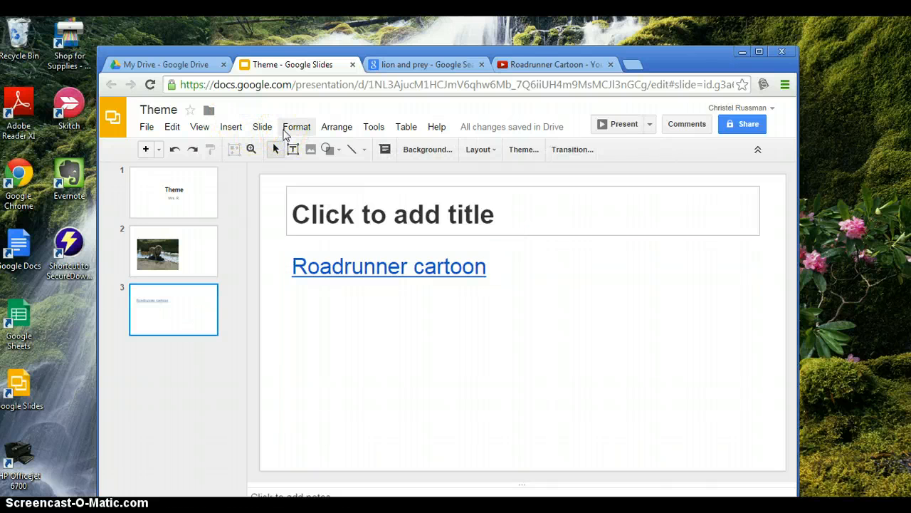
left_click(264, 127)
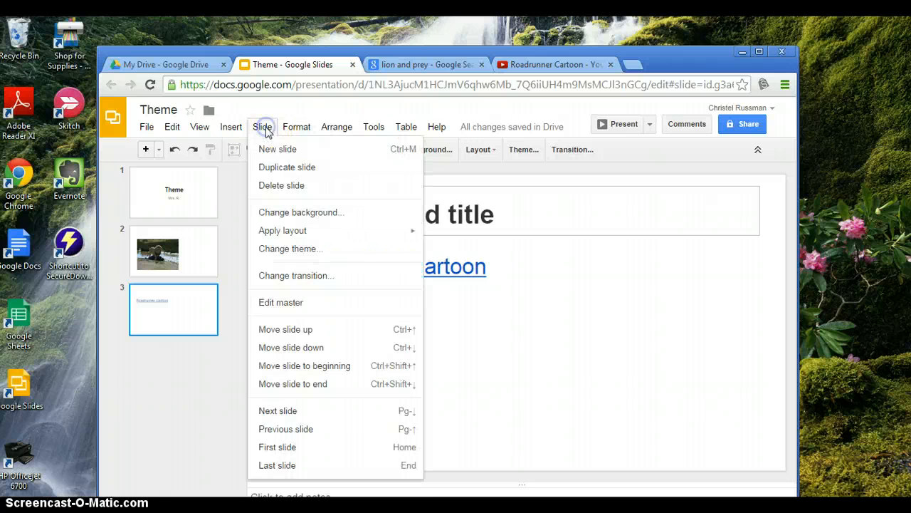
left_click(279, 151)
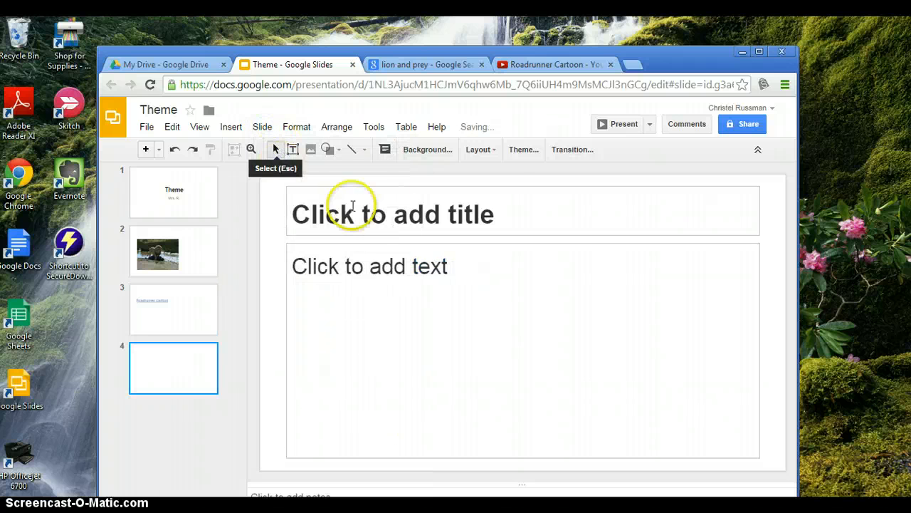
left_click(394, 212)
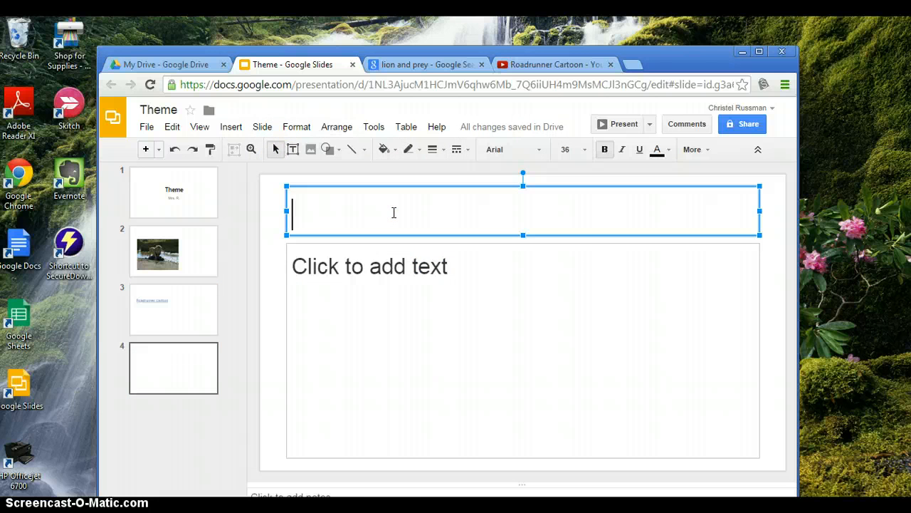
type("Credit:")
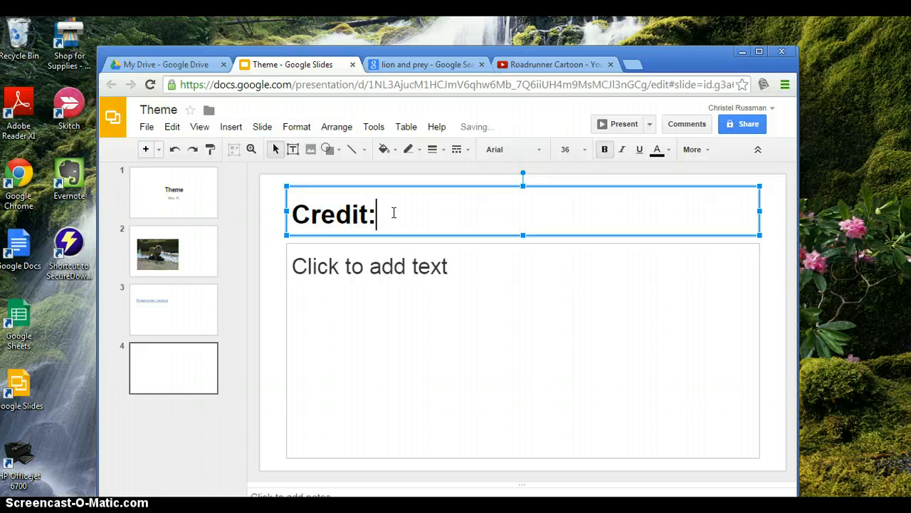
left_click(406, 265)
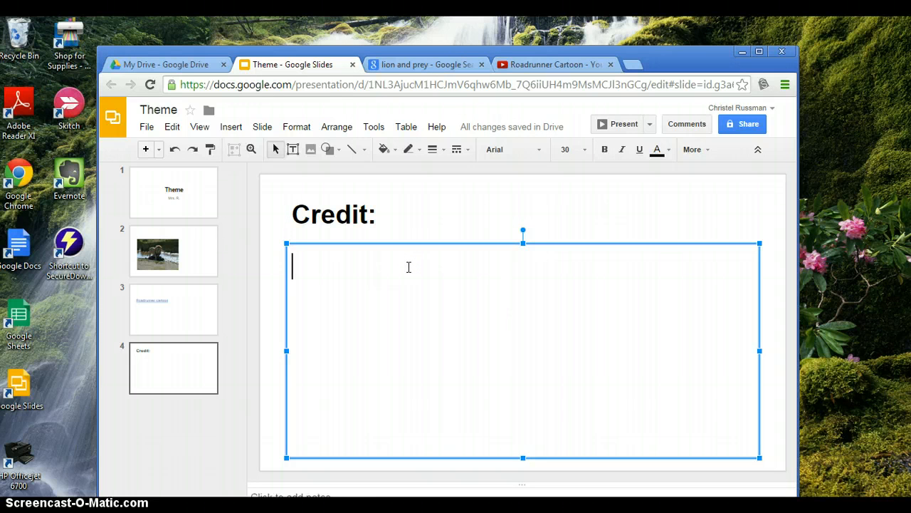
Enter "Lion picture, " as the first line of the Credit slide's body.
type("lion")
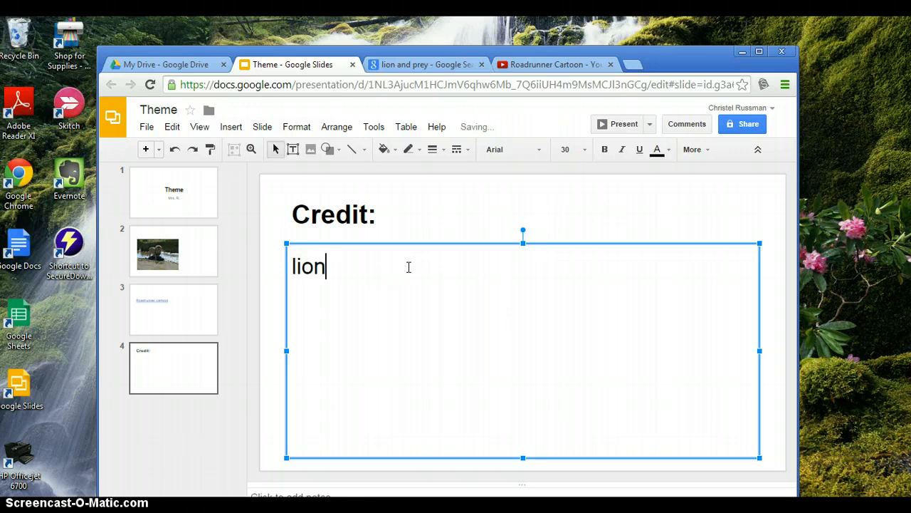
key("BackSpace")
key("BackSpace")
key("BackSpace")
key("BackSpace")
key("BackSpace")
type("Lio")
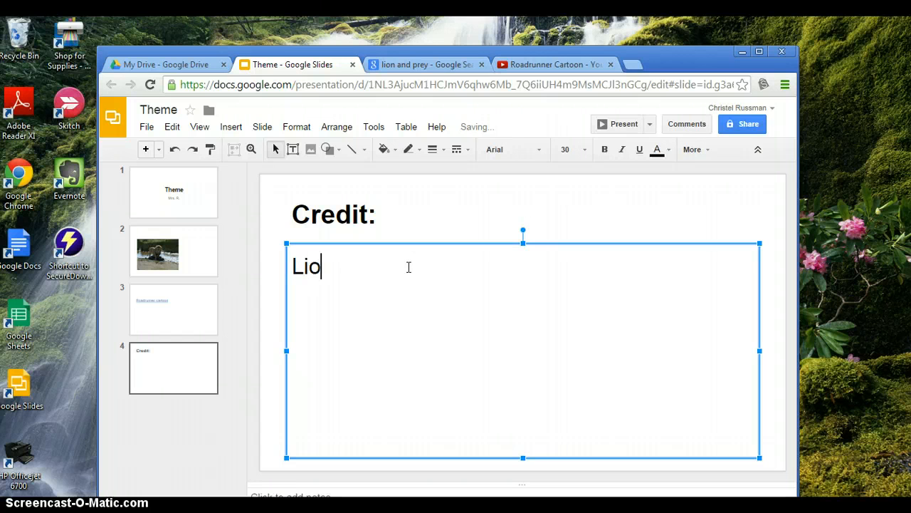
type("n picture")
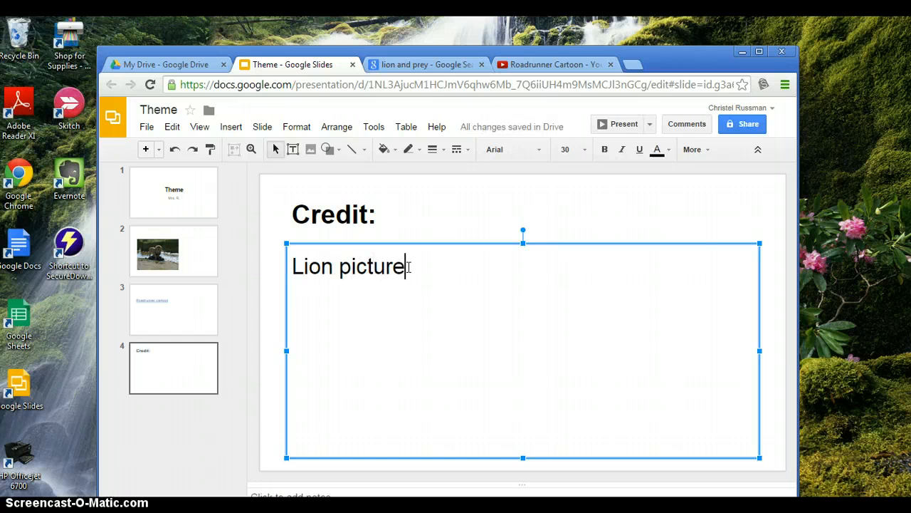
type(",")
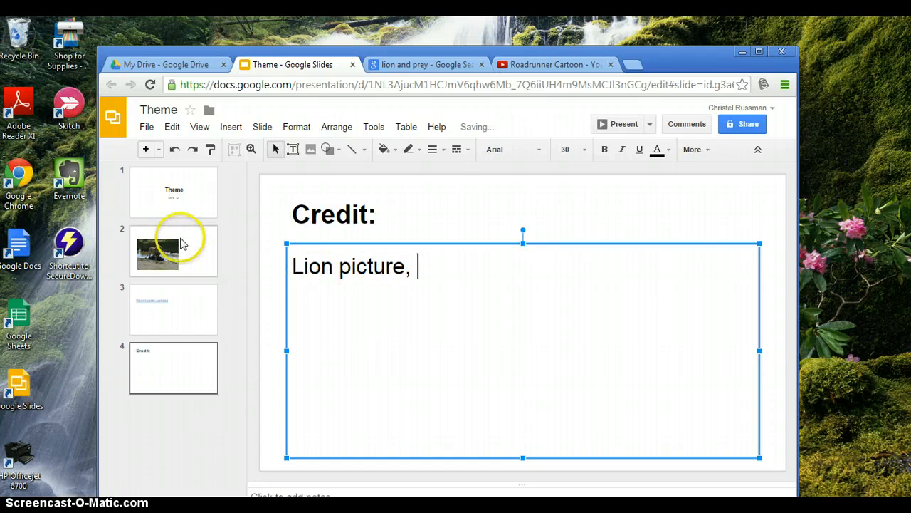
Open the Wikimedia Commons page of the lion-with-prey image from the image search results and copy its web address.
left_click(423, 64)
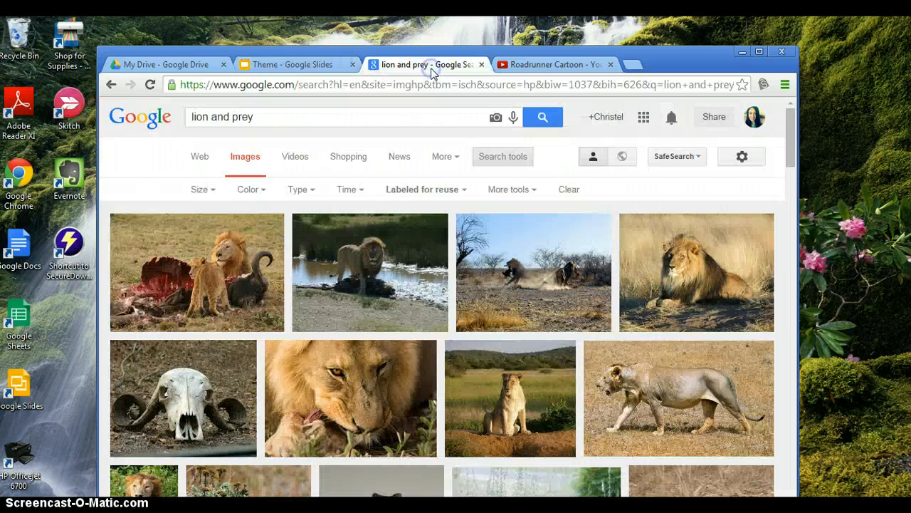
left_click(387, 255)
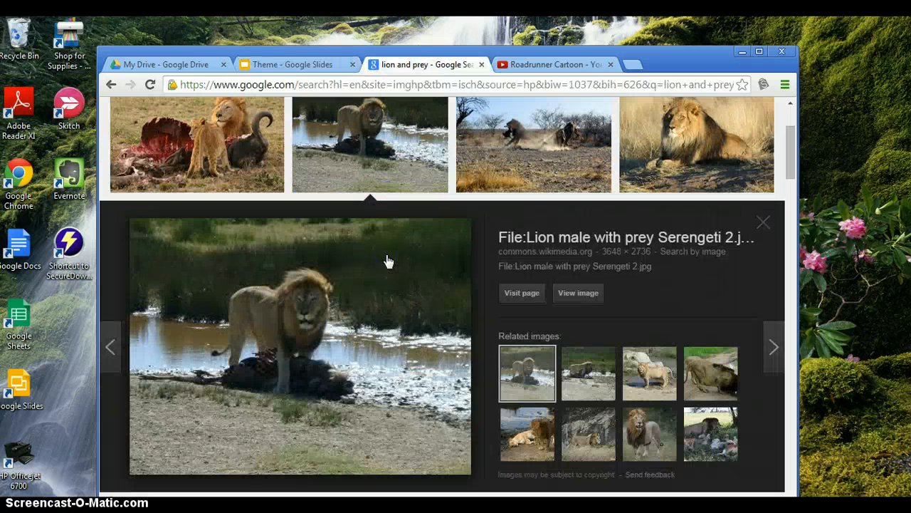
left_click(389, 317)
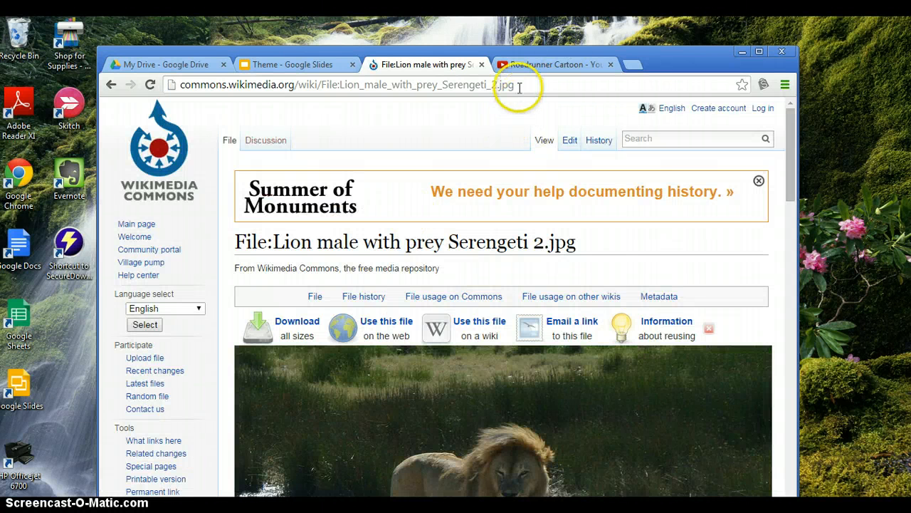
left_click(485, 95)
left_click_drag(485, 95, 174, 89)
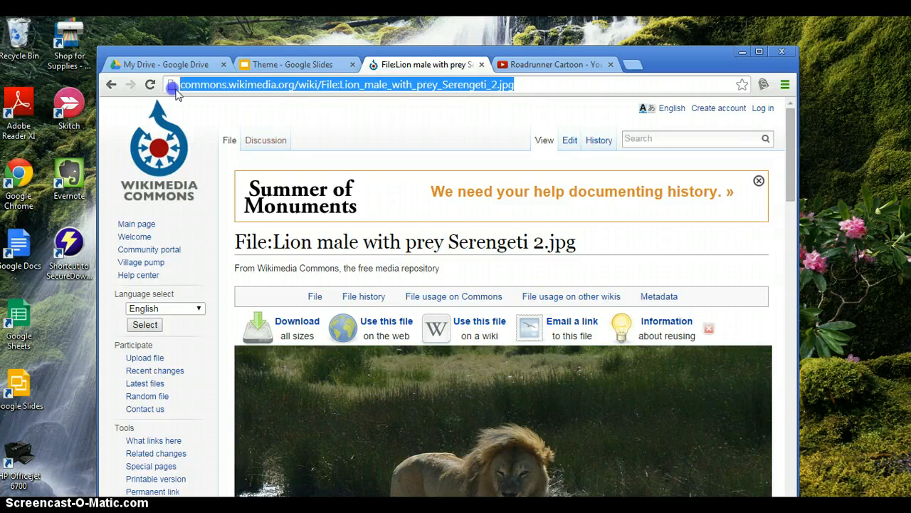
right_click(245, 85)
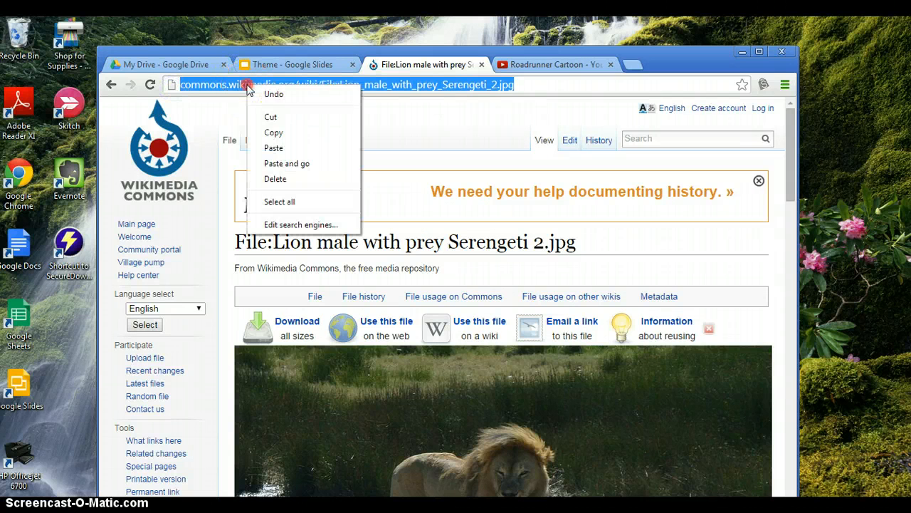
left_click(279, 133)
Paste the copied Wikimedia address after "Lion picture," on the Credit slide and start a new paragraph below a blank line.
left_click(303, 72)
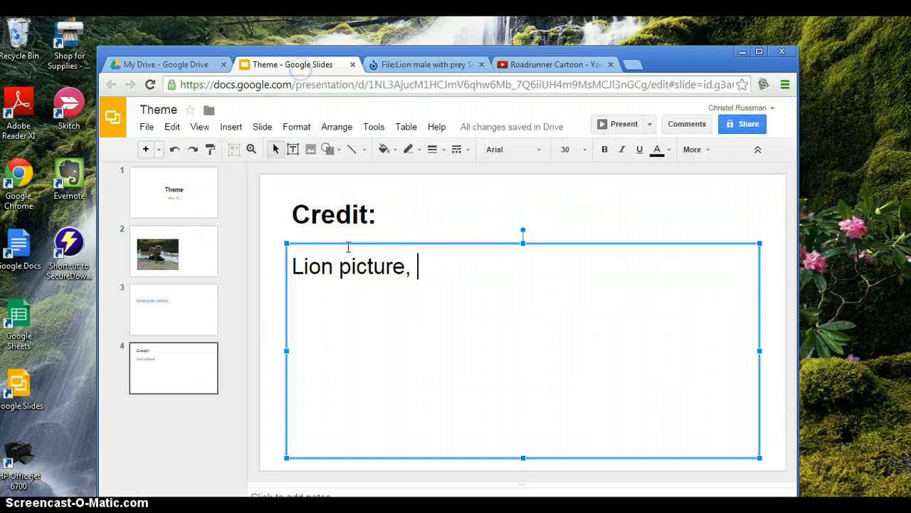
right_click(420, 267)
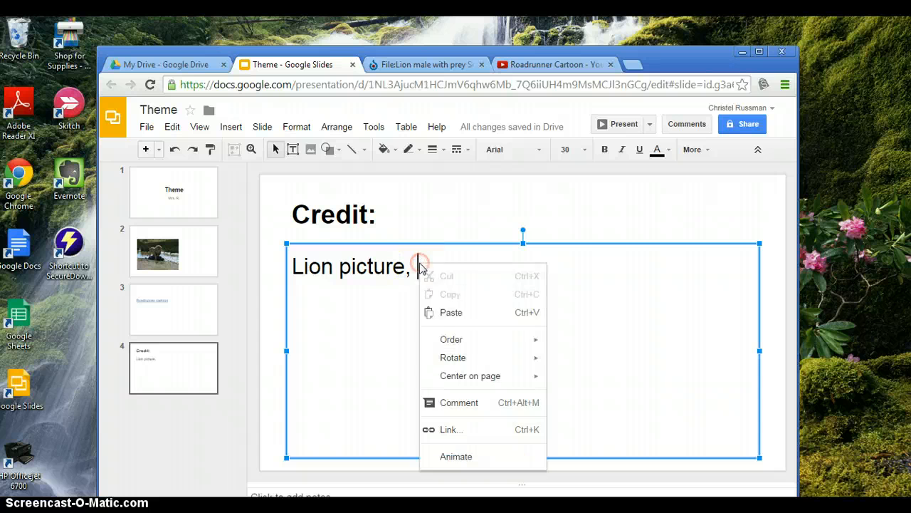
left_click(451, 311)
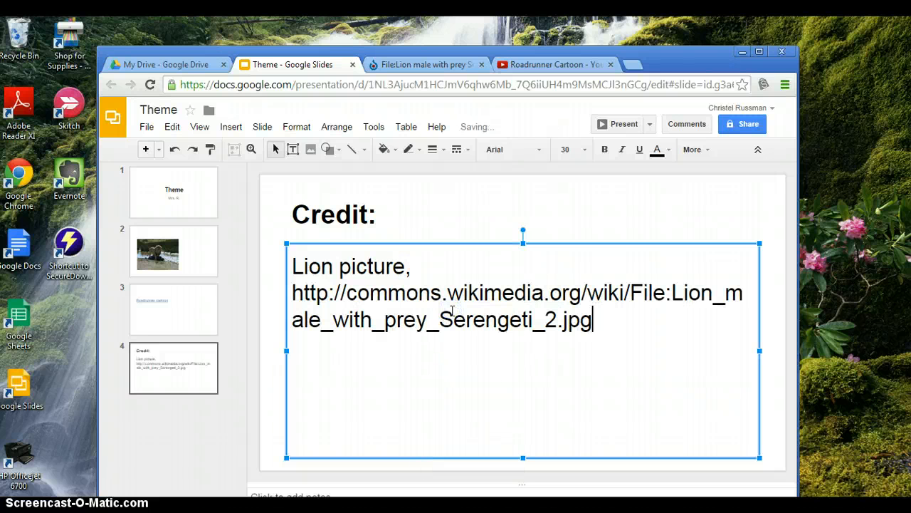
left_click(326, 375)
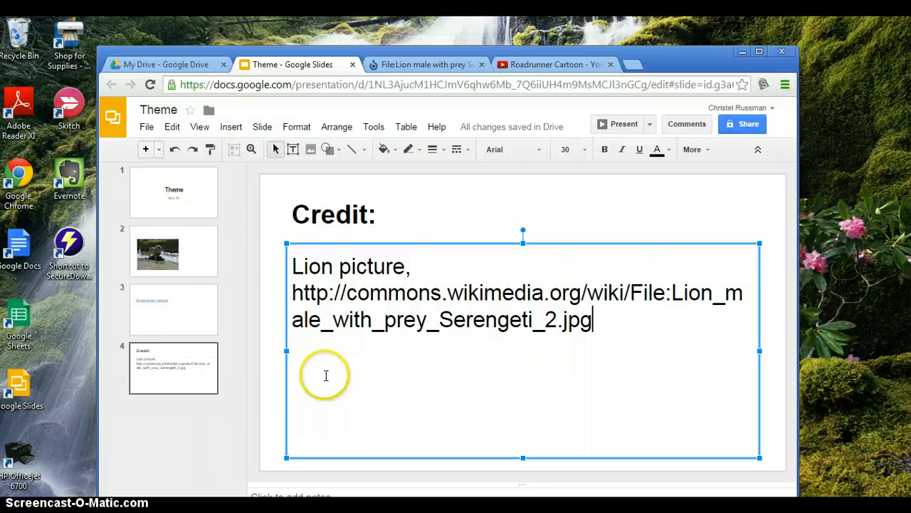
left_click(591, 321)
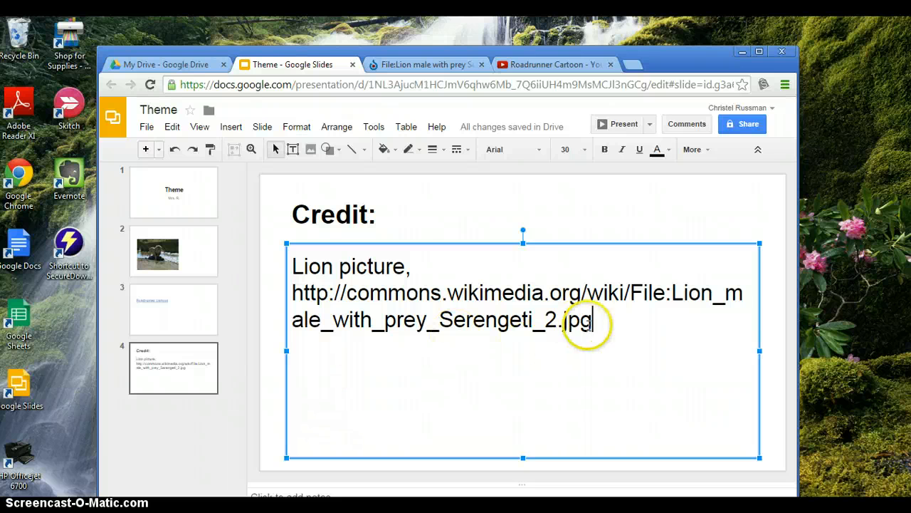
left_click(598, 326)
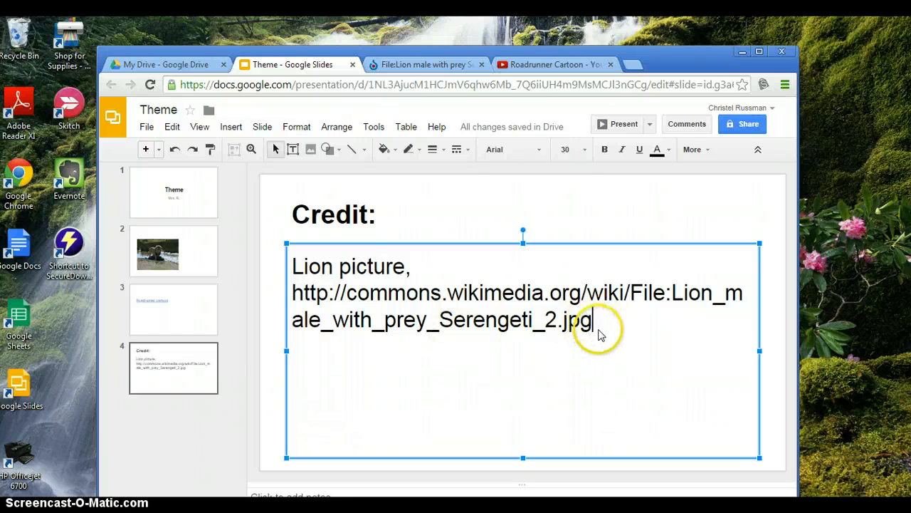
key("Return")
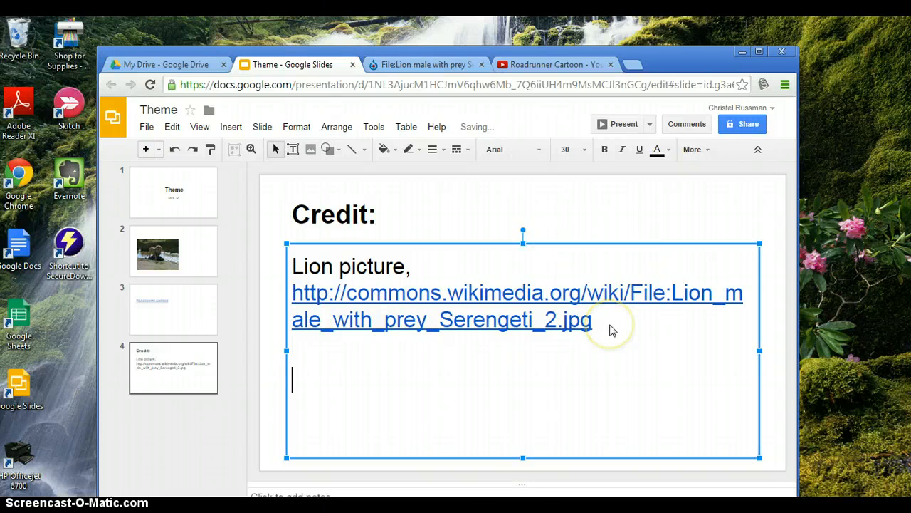
Enter "Roadrunner, " as the second credit entry below the lion picture's address.
type("Yo")
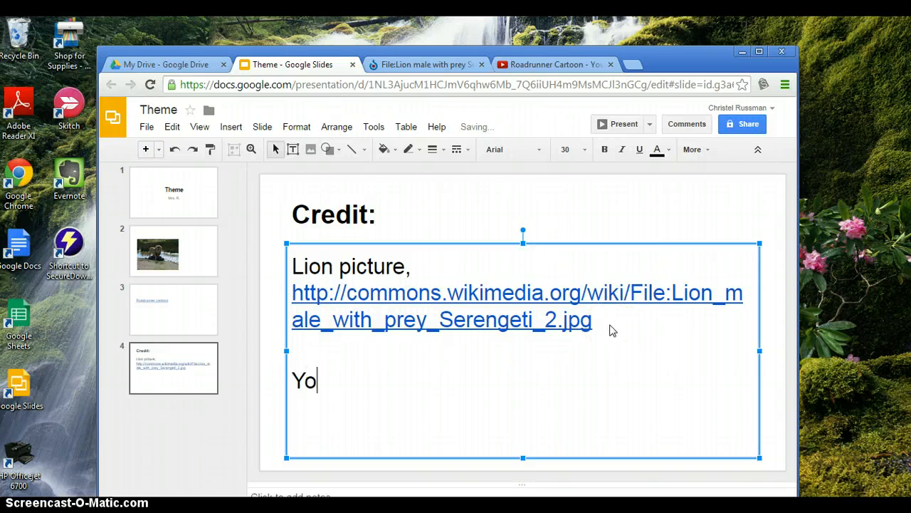
key("BackSpace")
key("BackSpace")
type("Road")
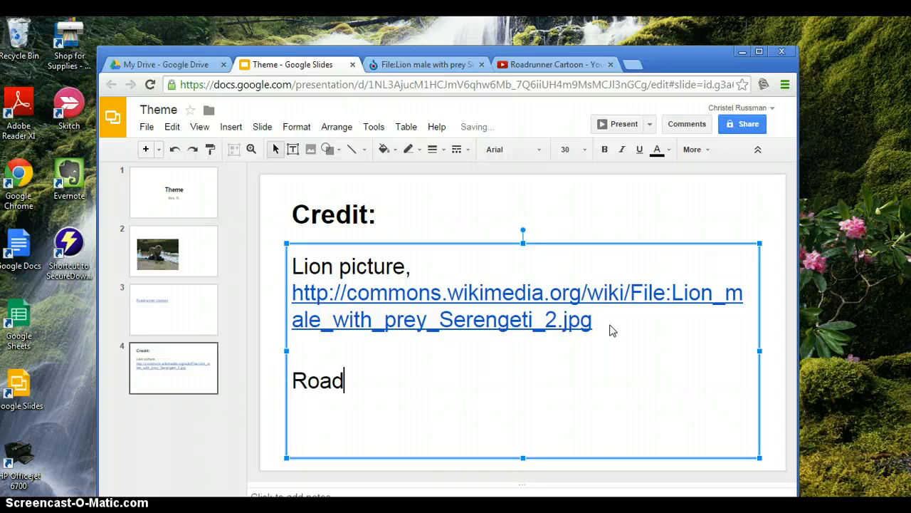
type("runner,")
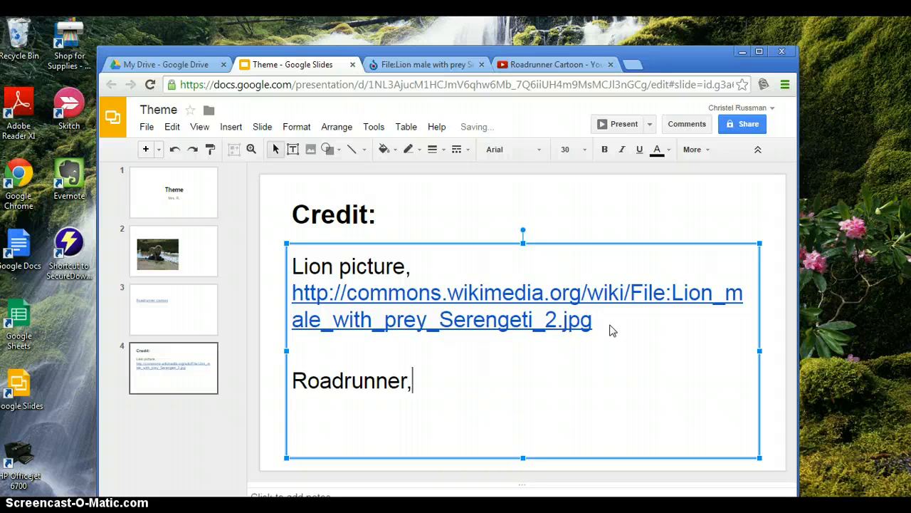
left_click(611, 328)
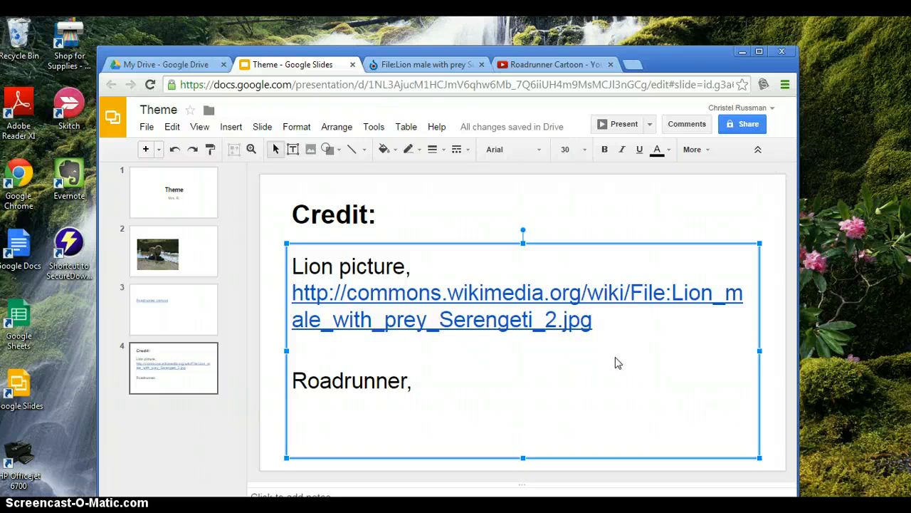
Set the presentation's link sharing to "On - Anyone with the link" with "Can edit" access and save it.
left_click(744, 129)
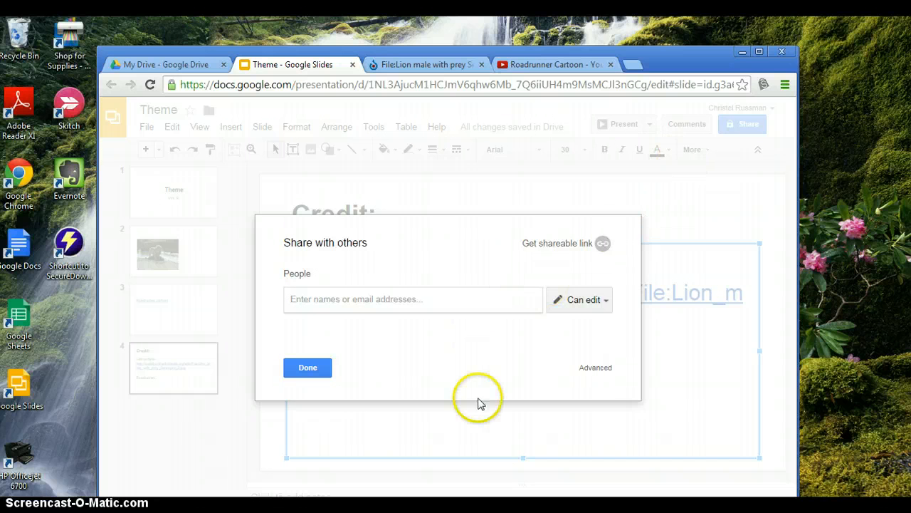
left_click(596, 369)
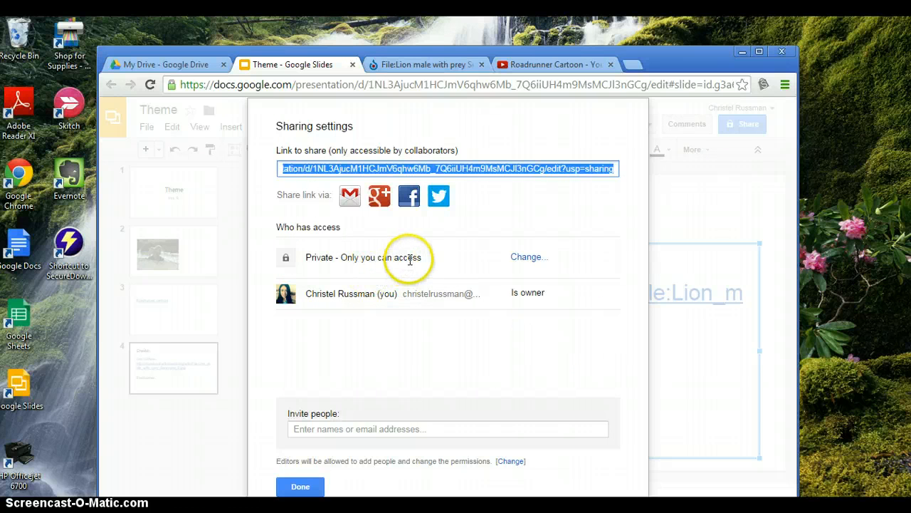
left_click(527, 258)
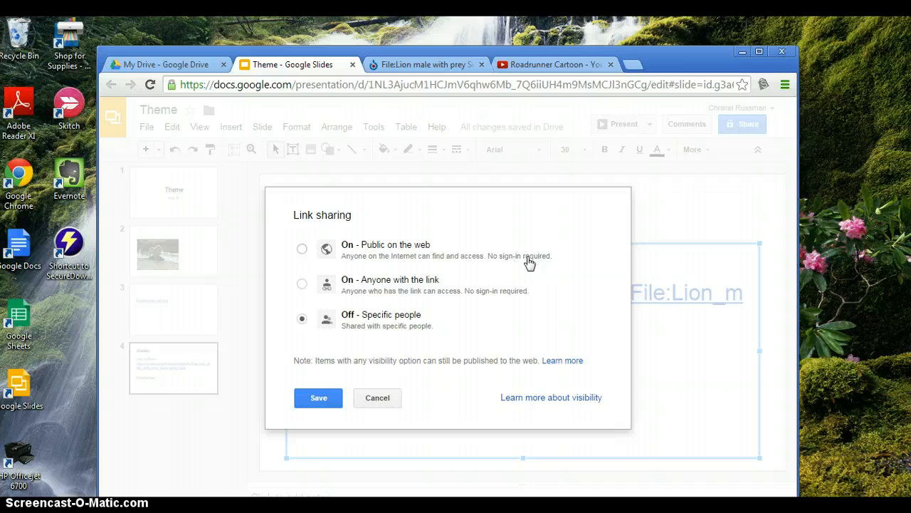
left_click(302, 285)
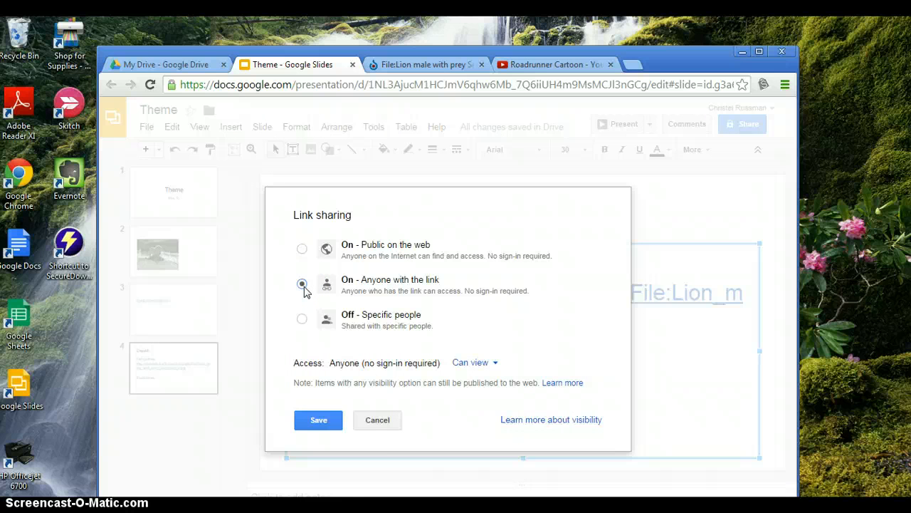
left_click(474, 362)
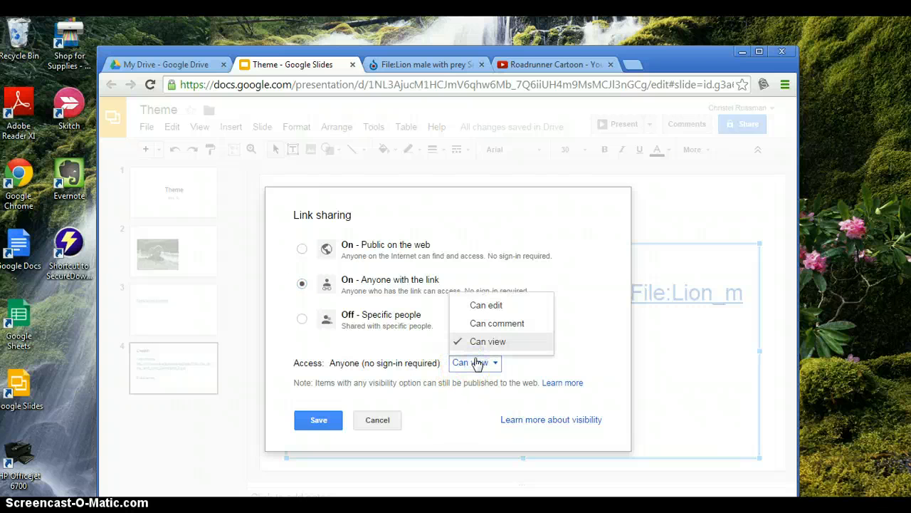
left_click(484, 304)
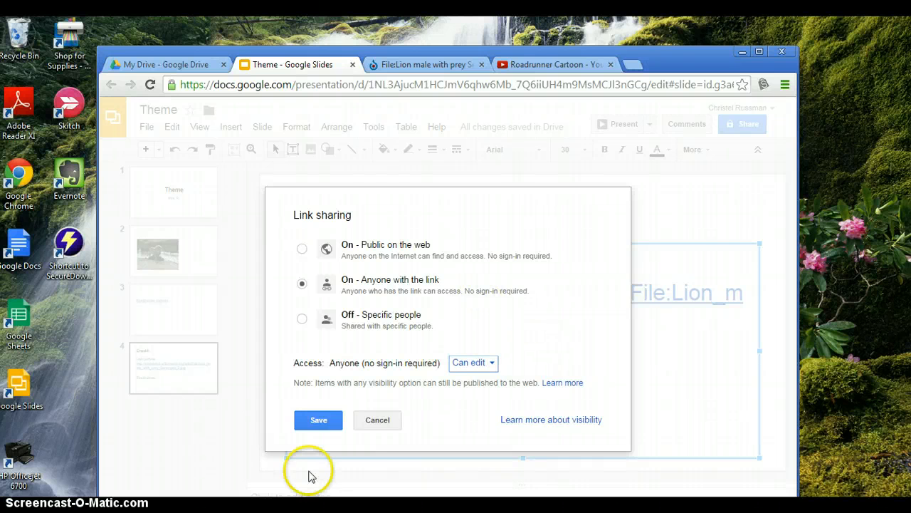
left_click(319, 421)
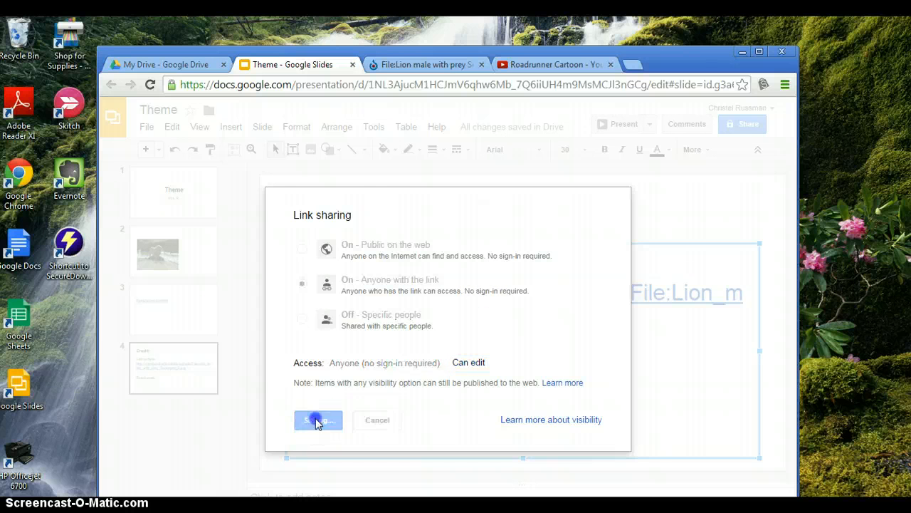
Invite a collaborator by their suggested e-mail address with "Can edit" access, send the invitation and close the sharing settings.
left_click(333, 428)
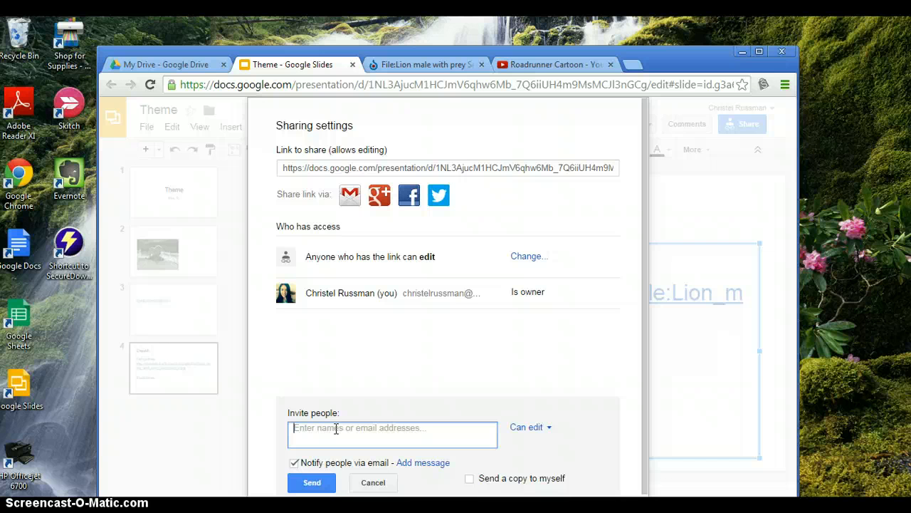
type("chri")
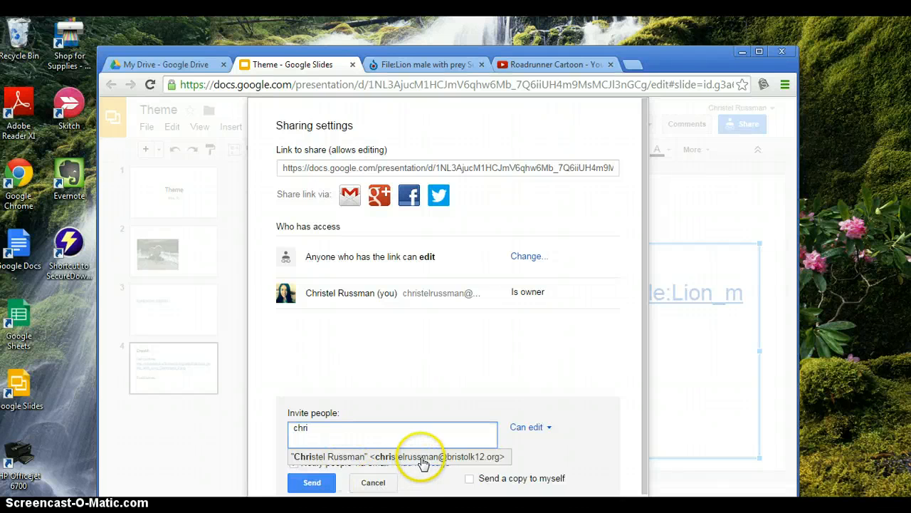
left_click(425, 457)
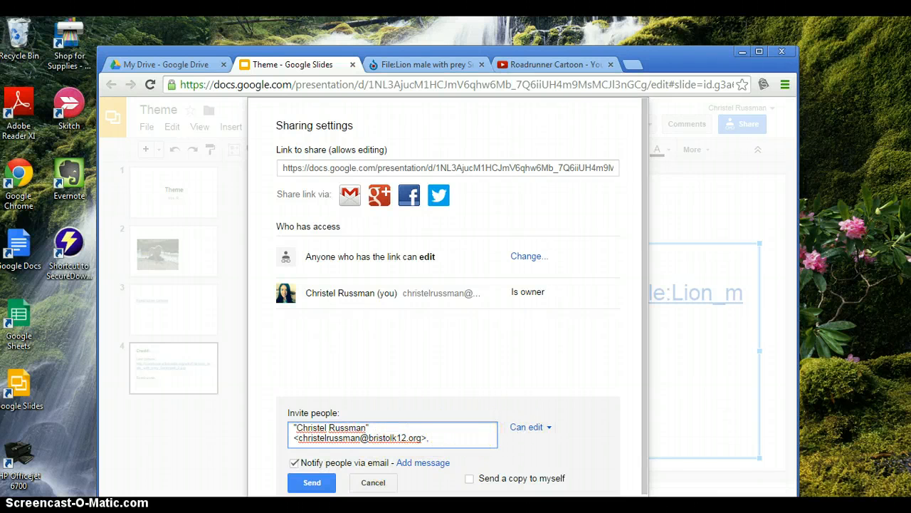
left_click(312, 483)
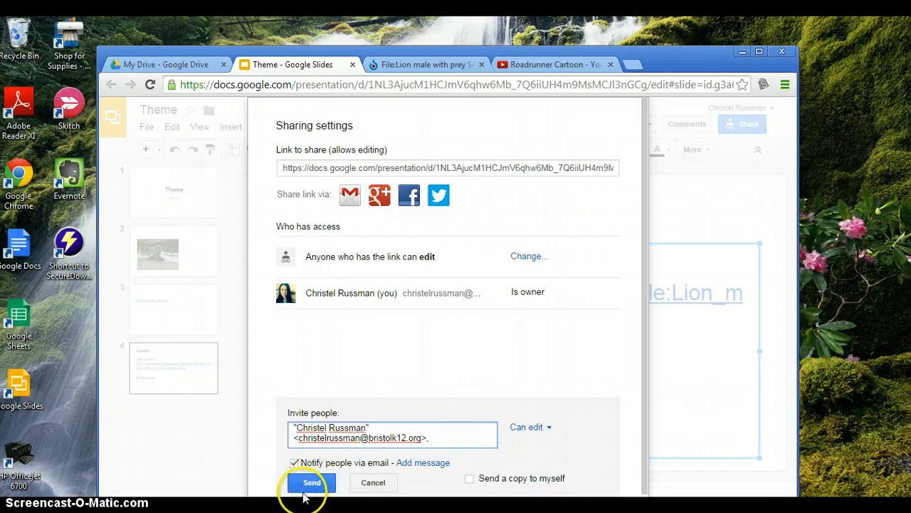
left_click(317, 482)
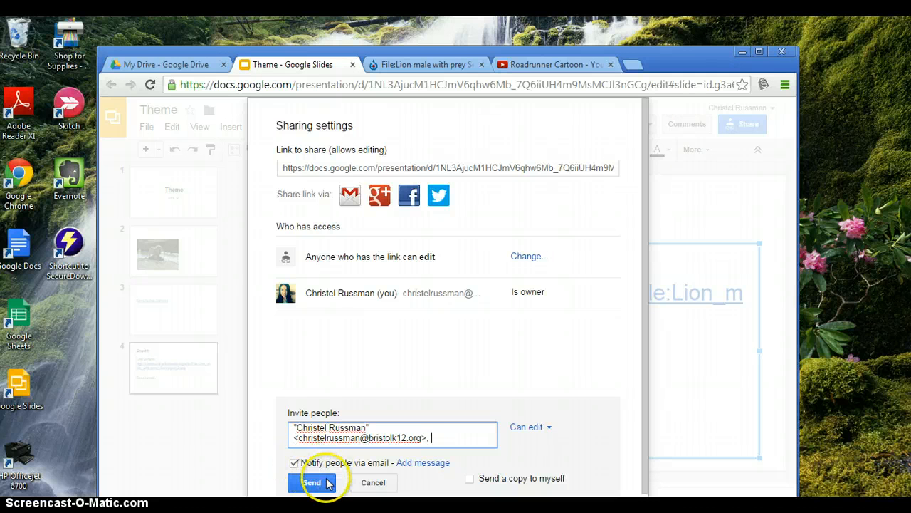
left_click(327, 484)
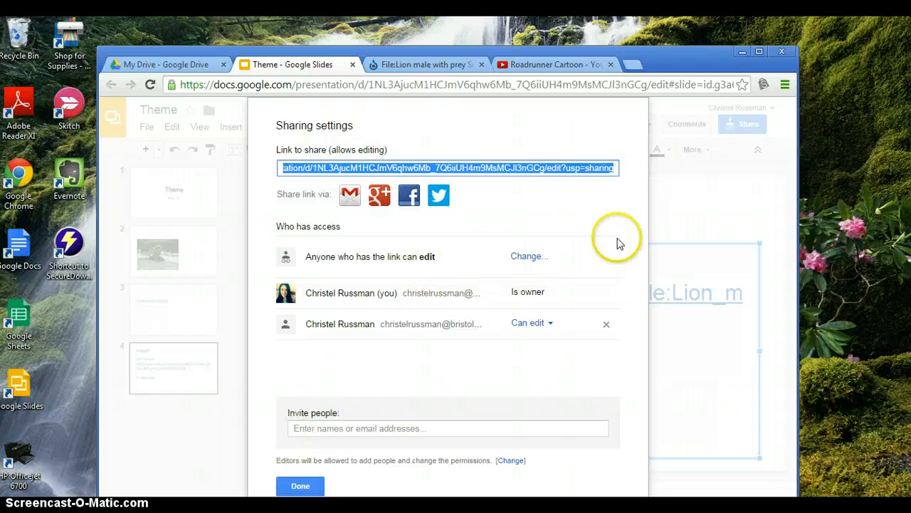
left_click(302, 486)
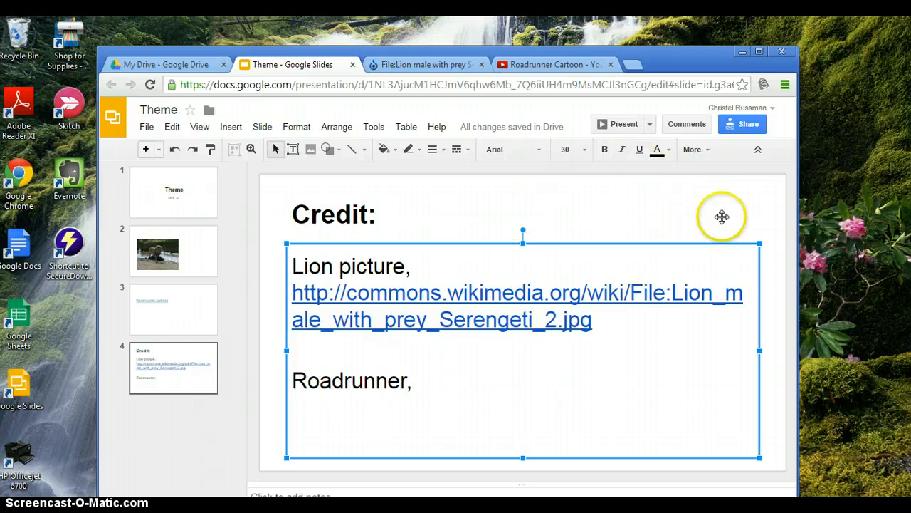
Open Google Drive in a new browser tab, view the files shared with the account, and return to the Theme presentation.
left_click(631, 65)
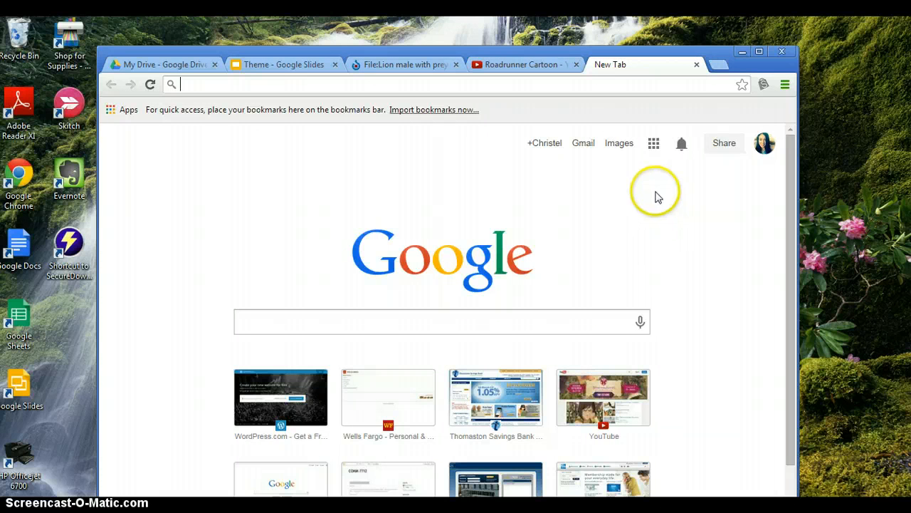
left_click(653, 144)
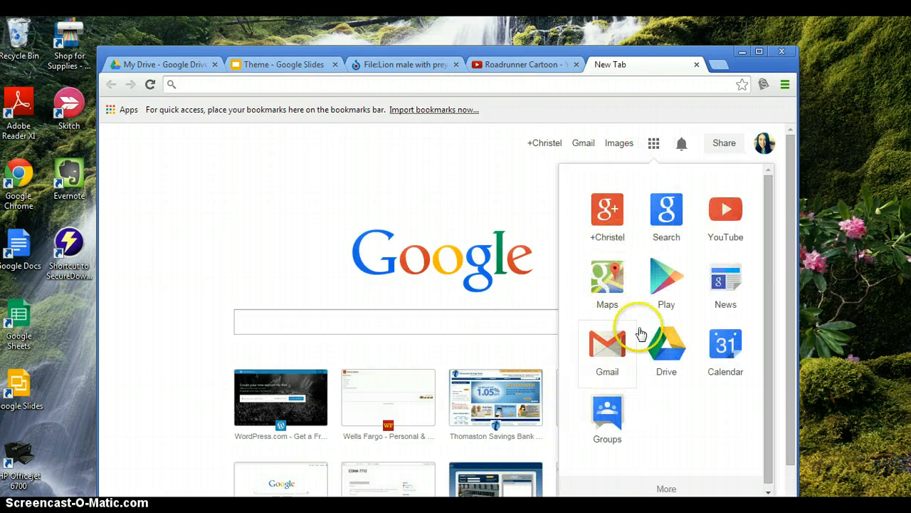
left_click(667, 356)
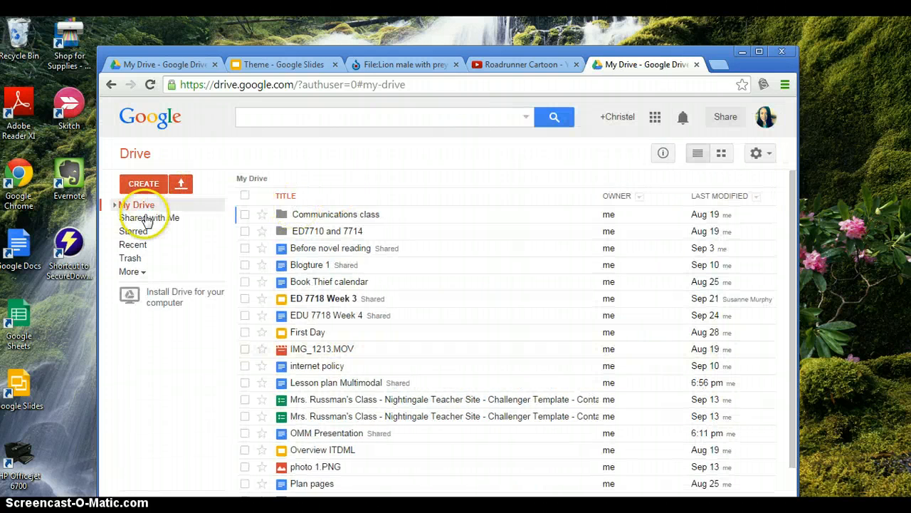
left_click(148, 219)
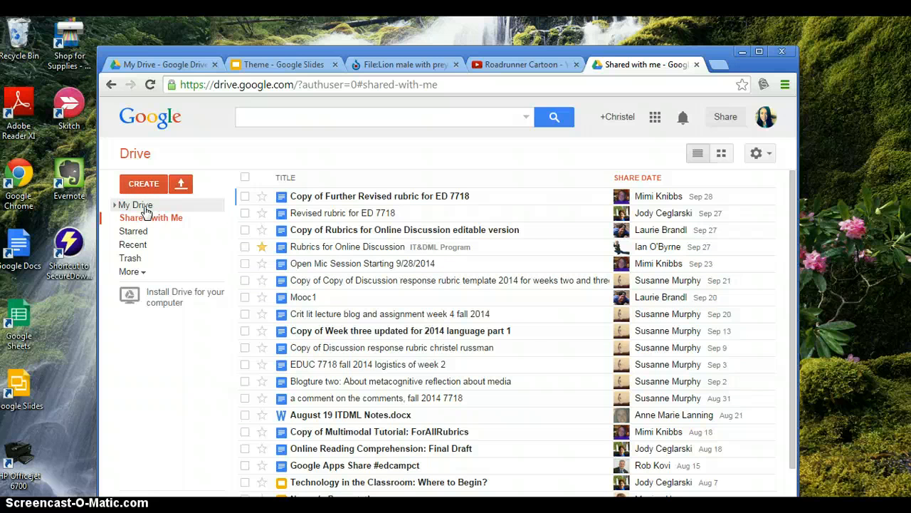
left_click(262, 65)
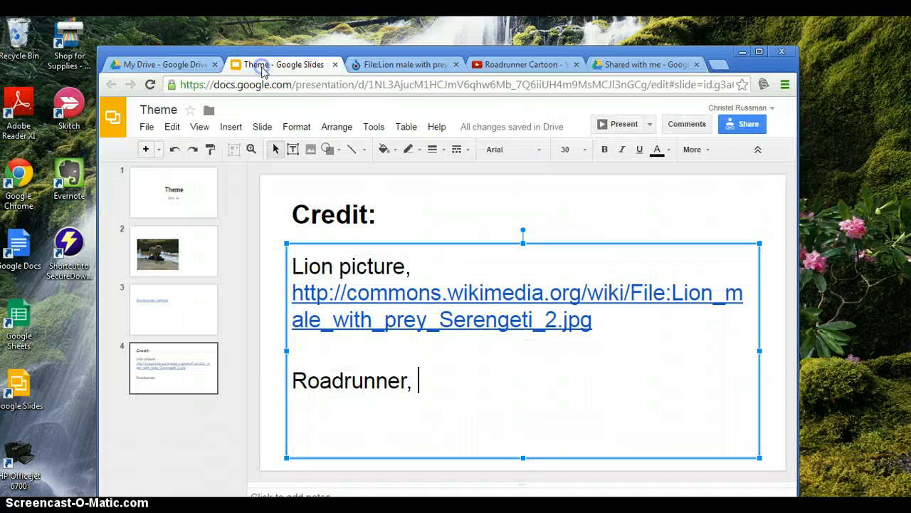